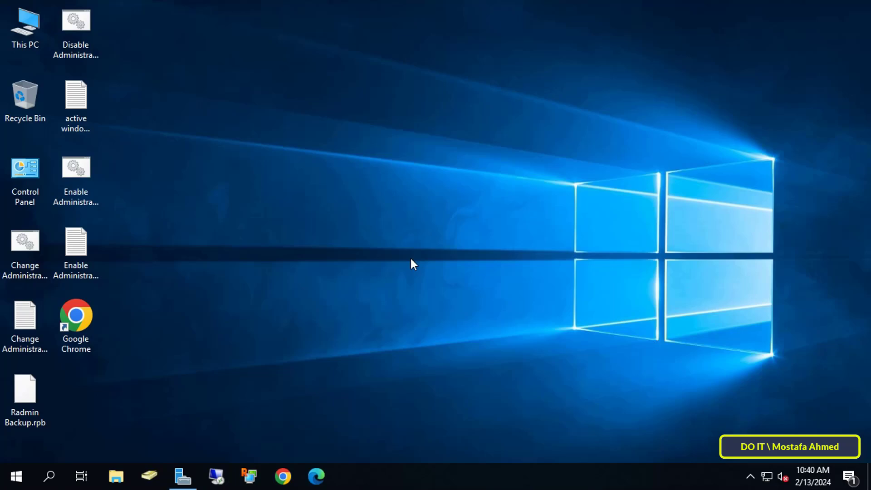
# Open Server Manager from the taskbar to show its Dashboard.
pyautogui.click(182, 477)
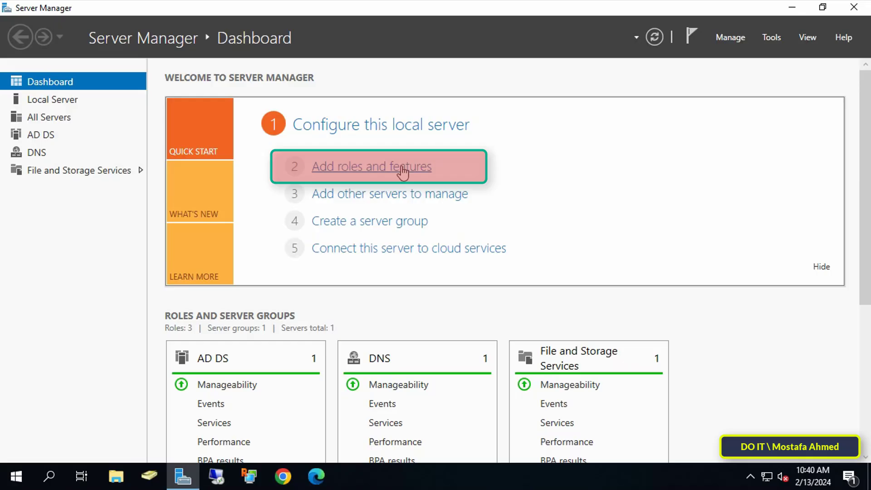
# Start a role-based Add Roles and Features install targeting DOIT-Server.ok.LOCAL.
pyautogui.click(403, 172)
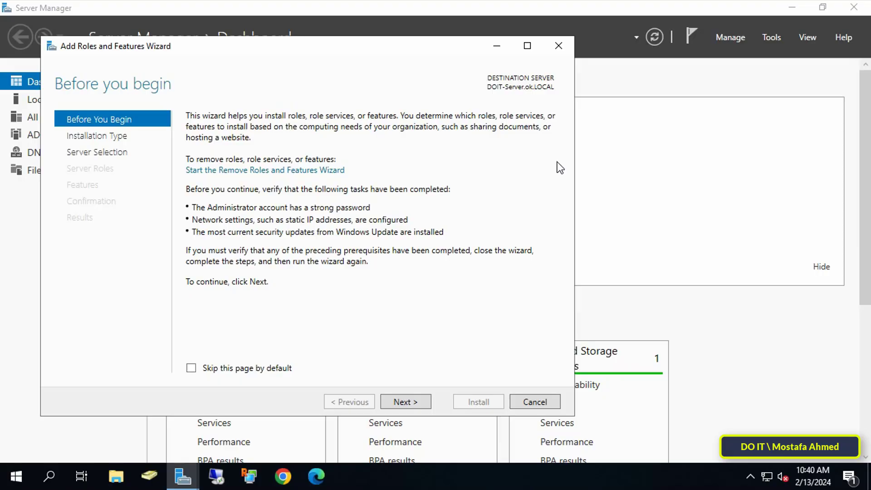
pyautogui.click(411, 402)
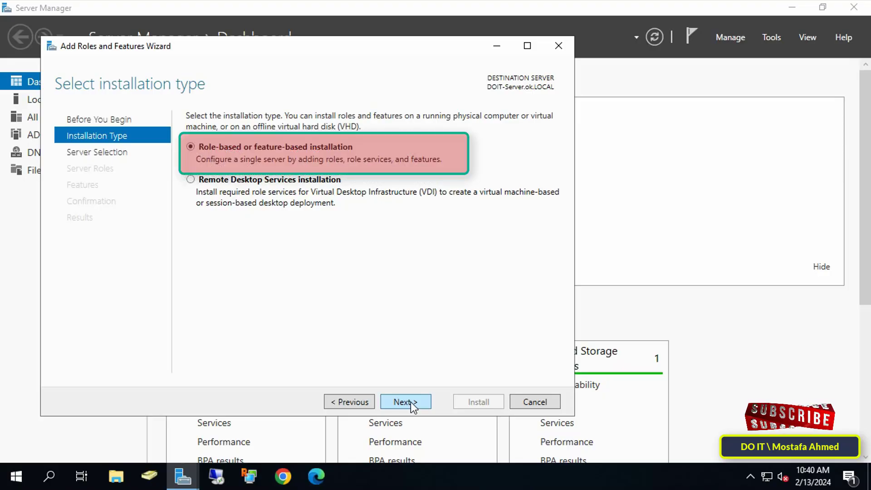
pyautogui.click(410, 402)
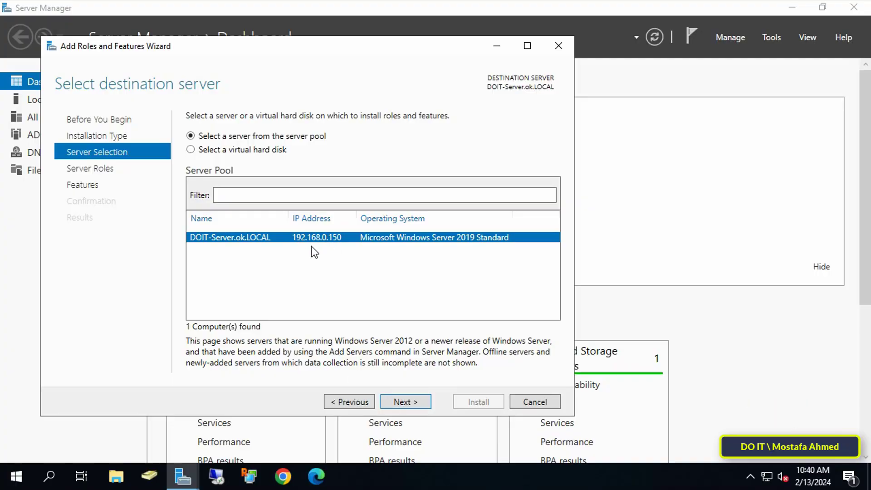
pyautogui.click(415, 401)
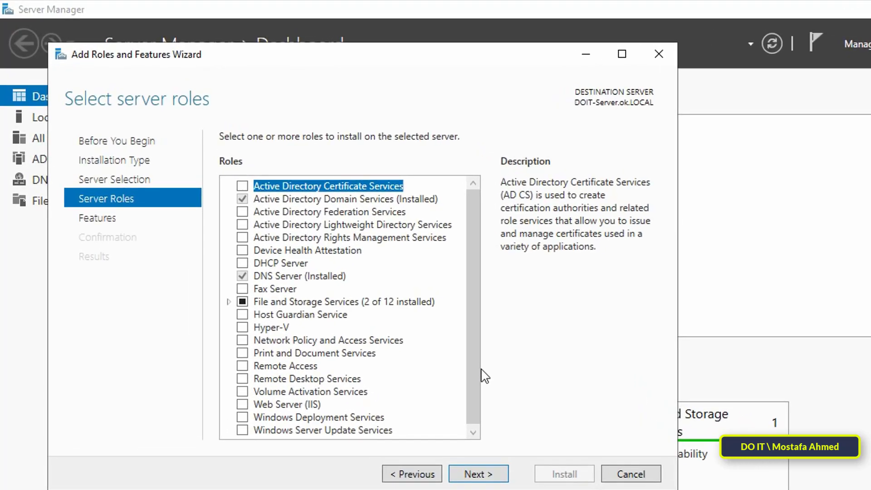
# Select the Remote Access role and continue past Features to its overview.
pyautogui.scroll(-1, 470, 376)
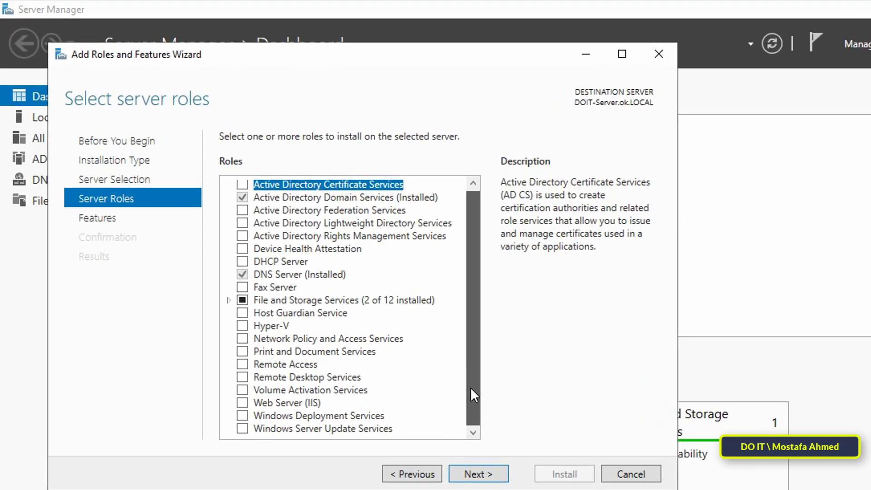
pyautogui.click(242, 365)
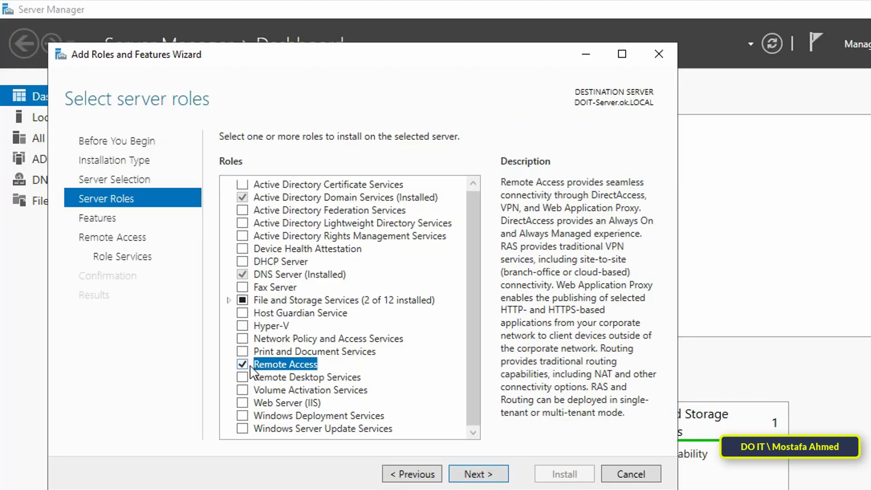
pyautogui.click(467, 473)
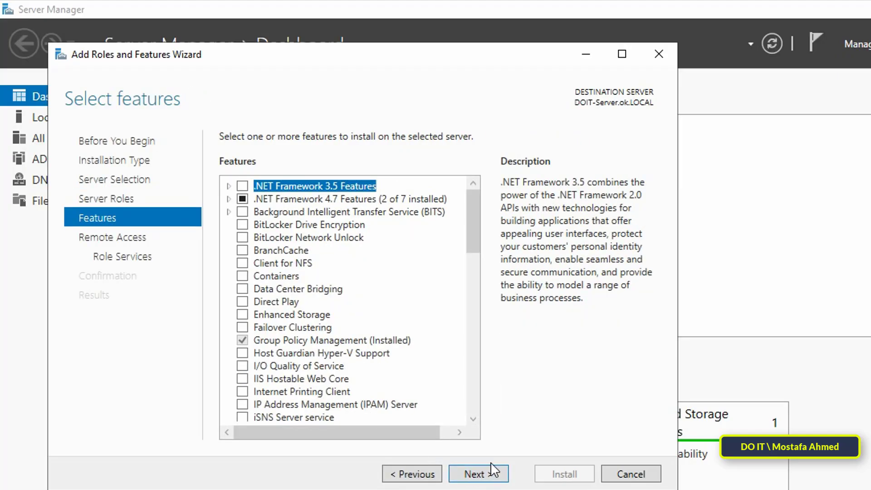
pyautogui.click(490, 474)
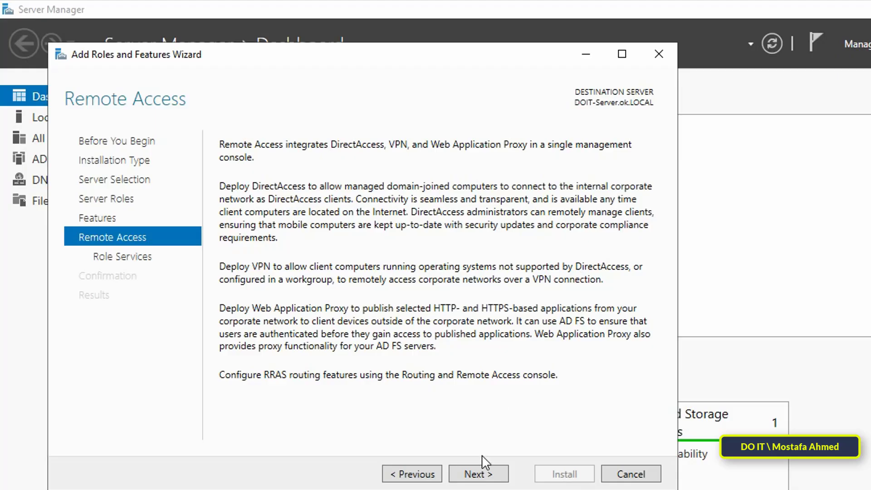
pyautogui.click(484, 475)
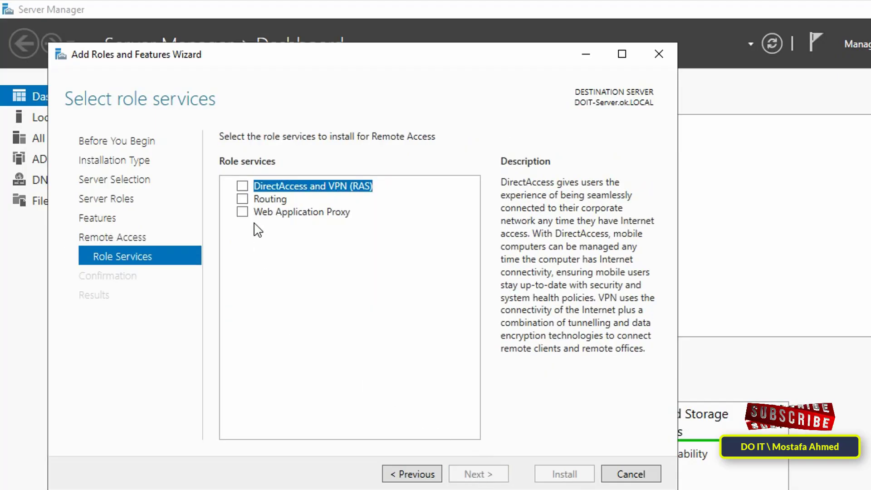
# Add DirectAccess and VPN (RAS) with required features plus Routing, keeping default Web Server services.
pyautogui.click(242, 186)
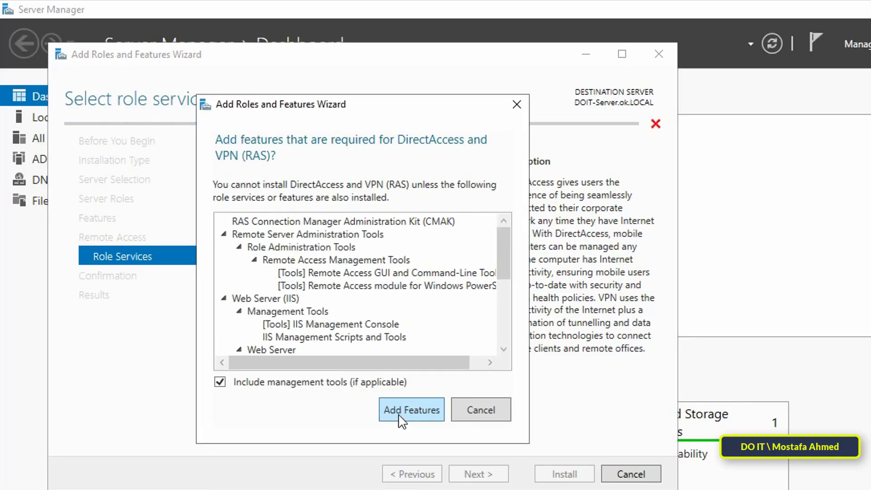
pyautogui.click(399, 420)
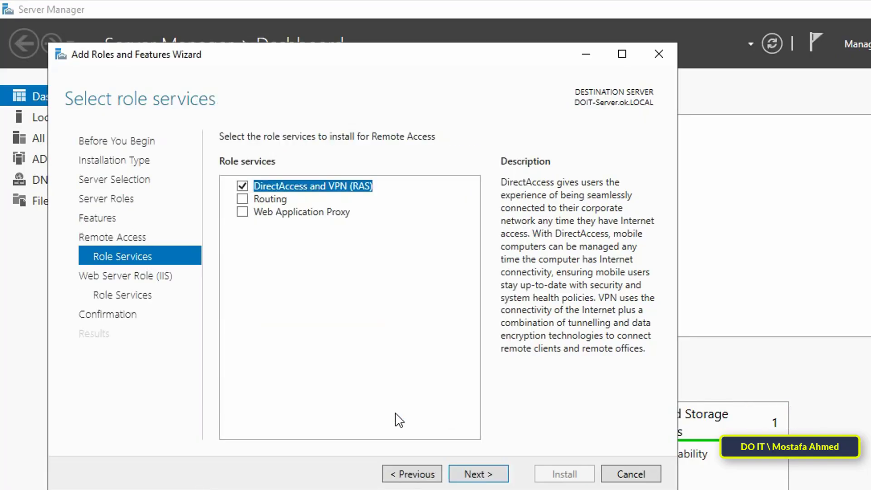
pyautogui.click(244, 203)
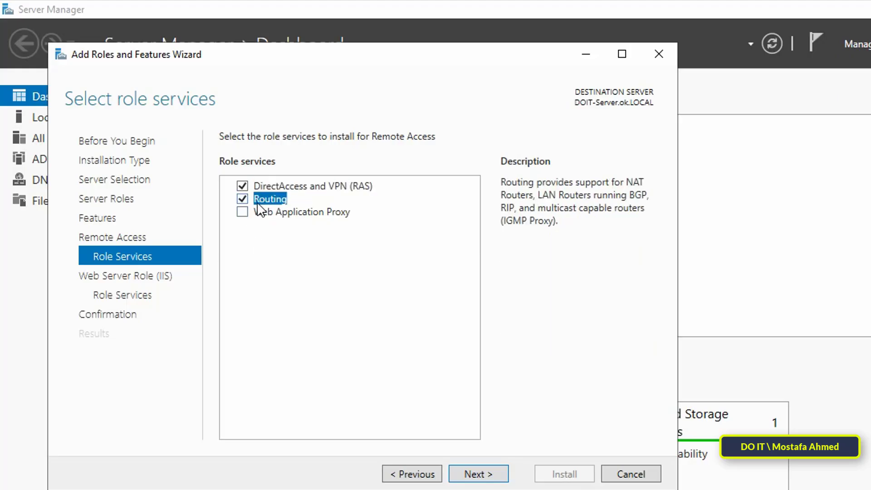
pyautogui.click(483, 473)
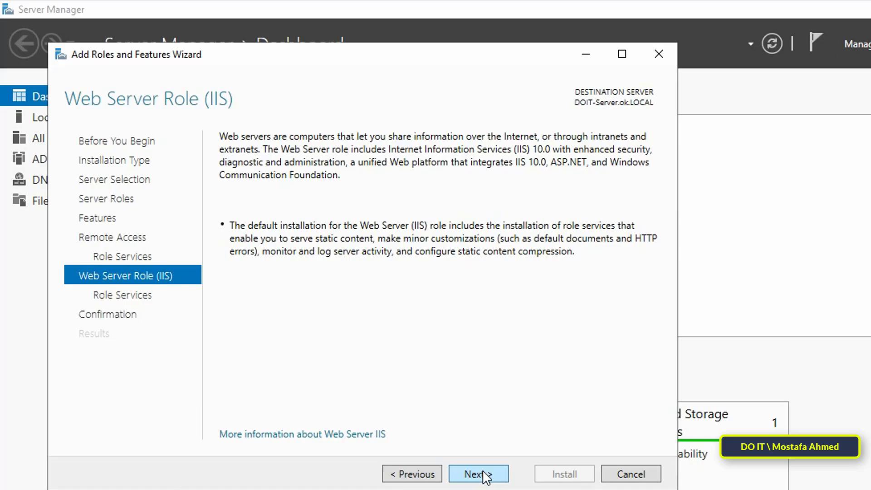
pyautogui.click(484, 474)
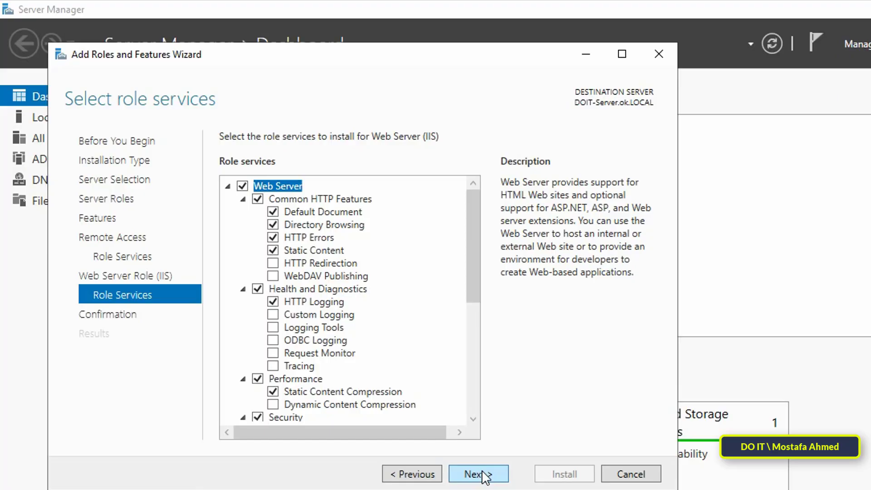
pyautogui.click(484, 474)
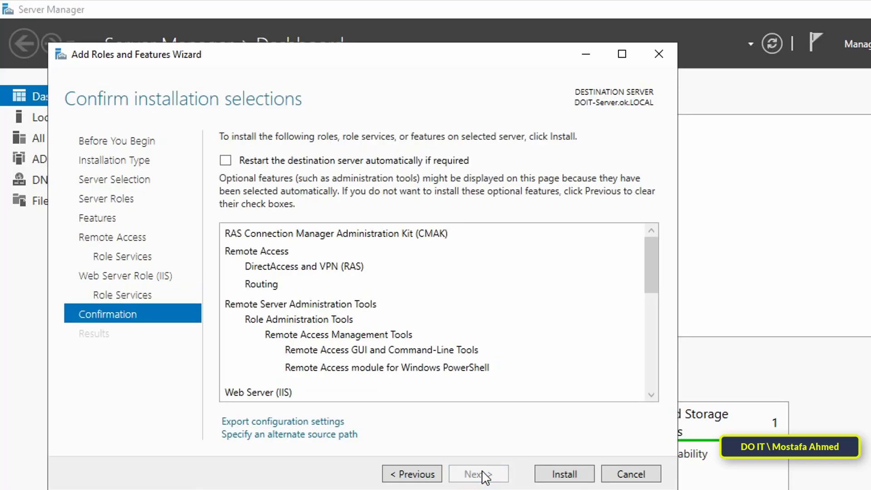
# Install Remote Access and open the Getting Started Wizard, centred on screen.
pyautogui.click(566, 475)
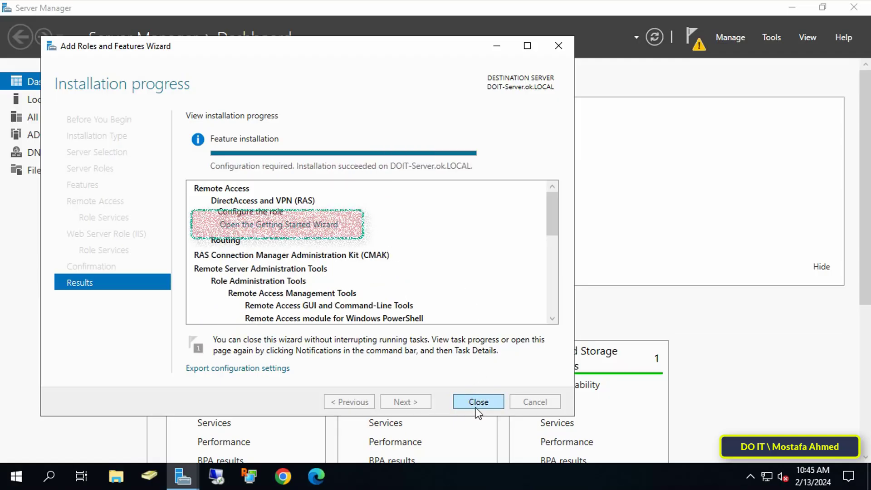
pyautogui.click(293, 225)
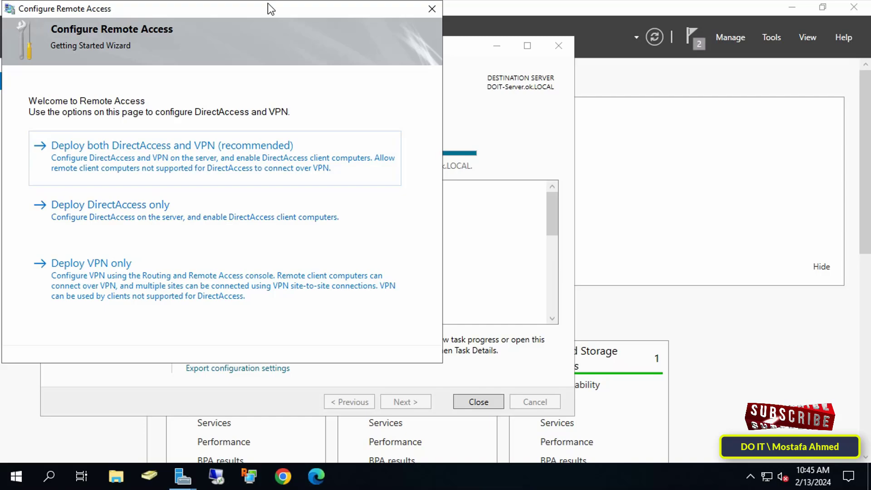
pyautogui.moveTo(270, 10); pyautogui.dragTo(539, 34)
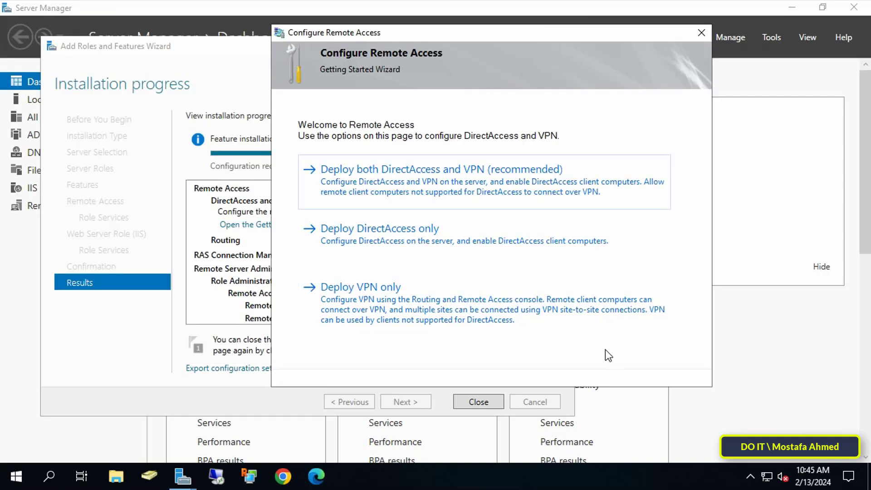
# Search Windows for 'windows defender firewall with advanced security'.
pyautogui.click(50, 478)
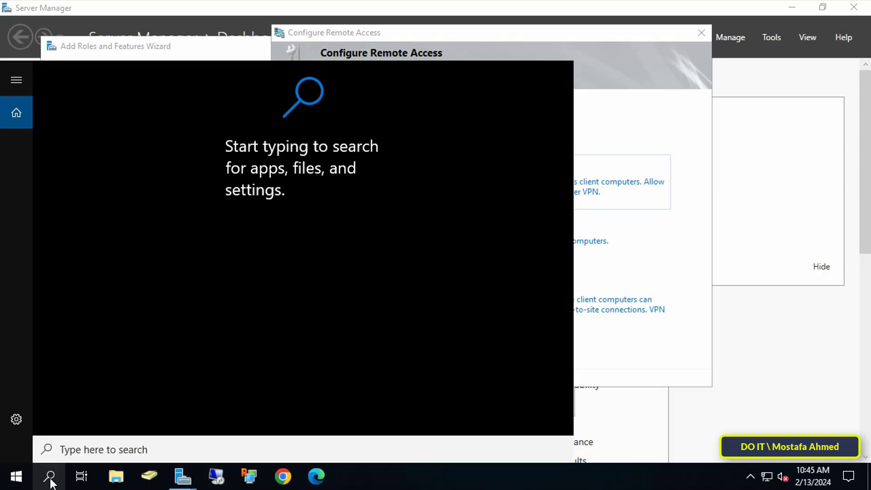
pyautogui.write('w')
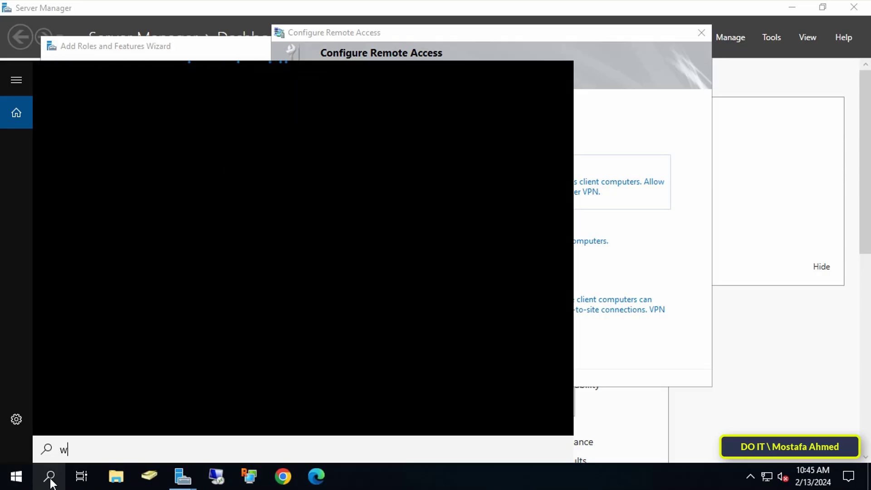
pyautogui.write('indows ')
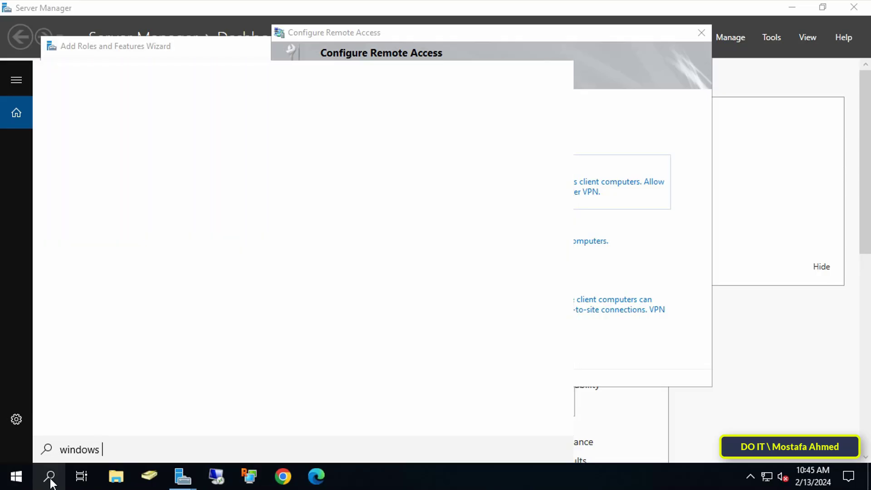
pyautogui.write('defende')
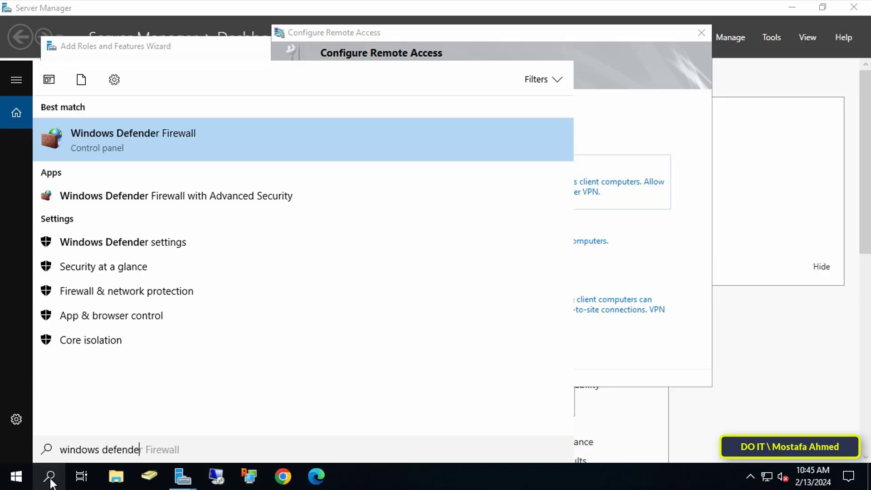
pyautogui.write('r firewall ')
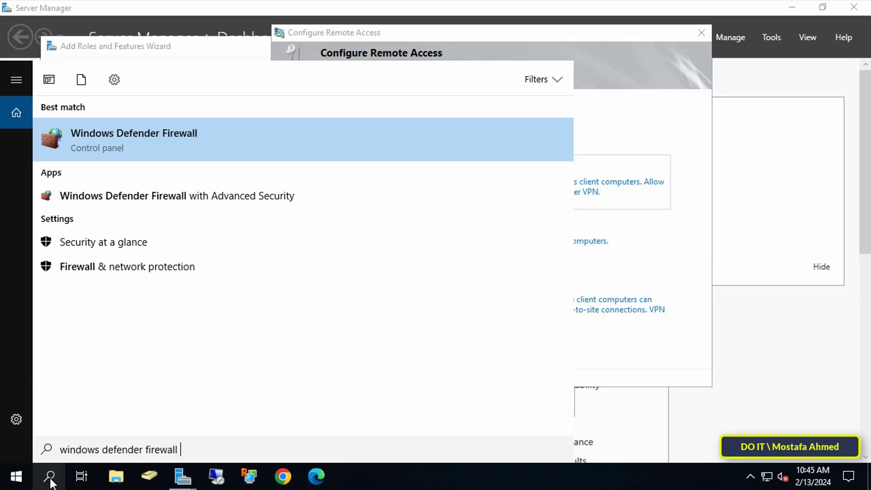
pyautogui.write('with advanced security')
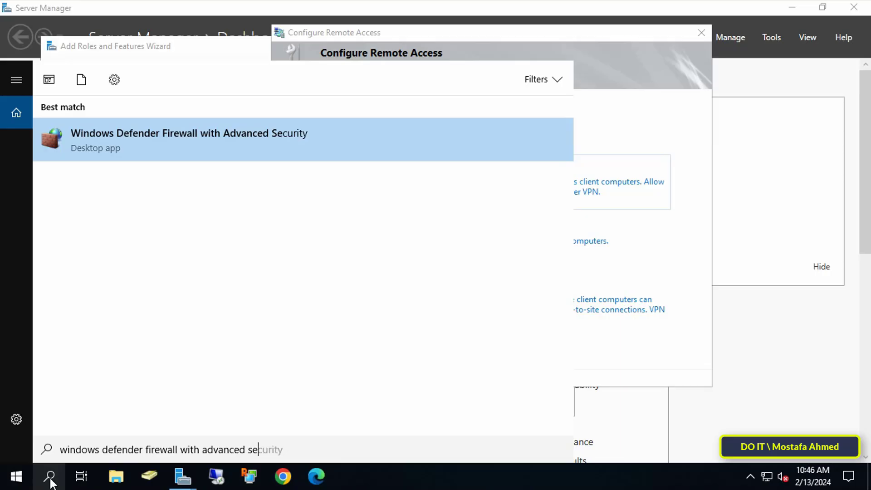
# Open the firewall console full-screen with Inbound Rules sorted by name.
pyautogui.click(244, 138)
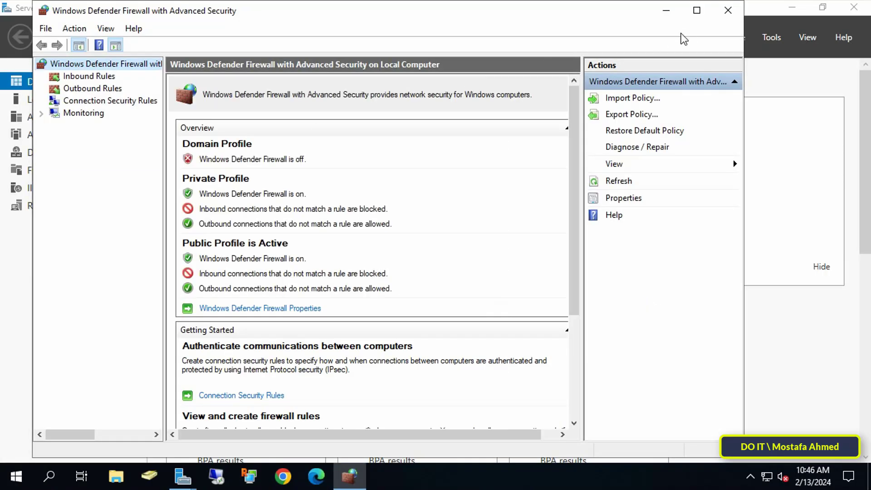
pyautogui.click(696, 14)
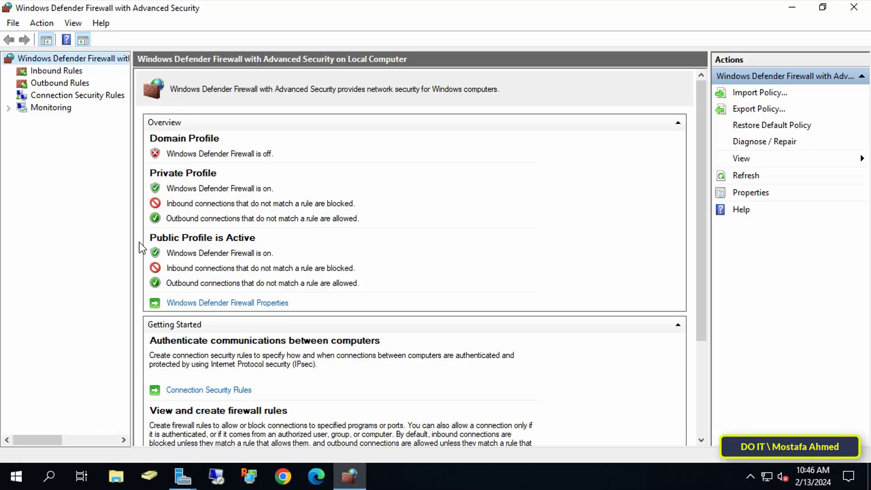
pyautogui.click(65, 75)
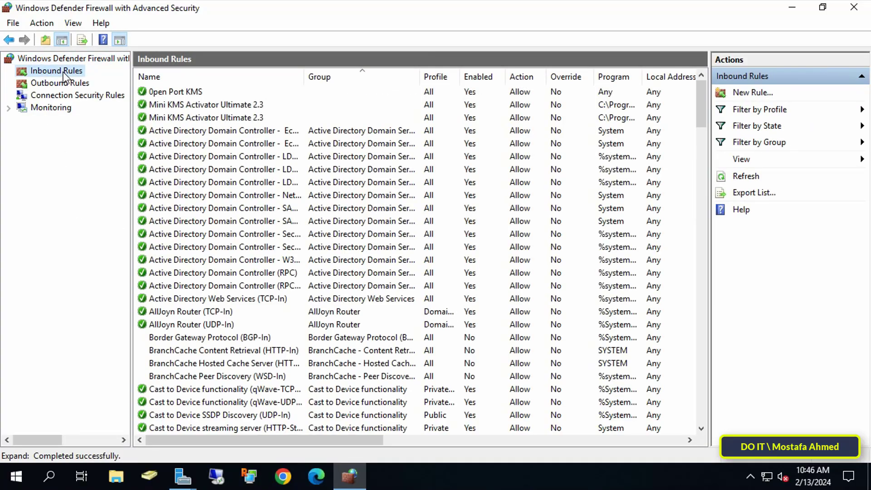
pyautogui.click(195, 76)
# Enable the Secure Socket Tunneling Protocol (SSTP-In) rule and close the console.
pyautogui.click(196, 92)
pyautogui.scroll(-20, 230, 171)
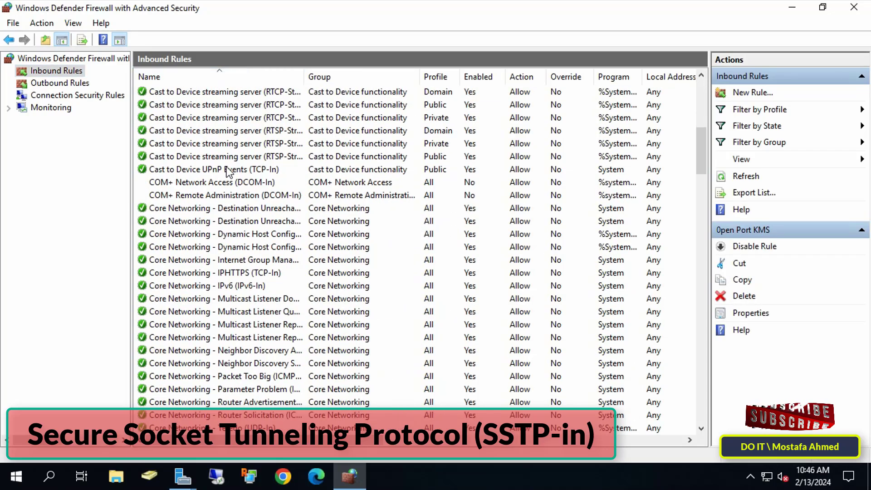
pyautogui.press('s')
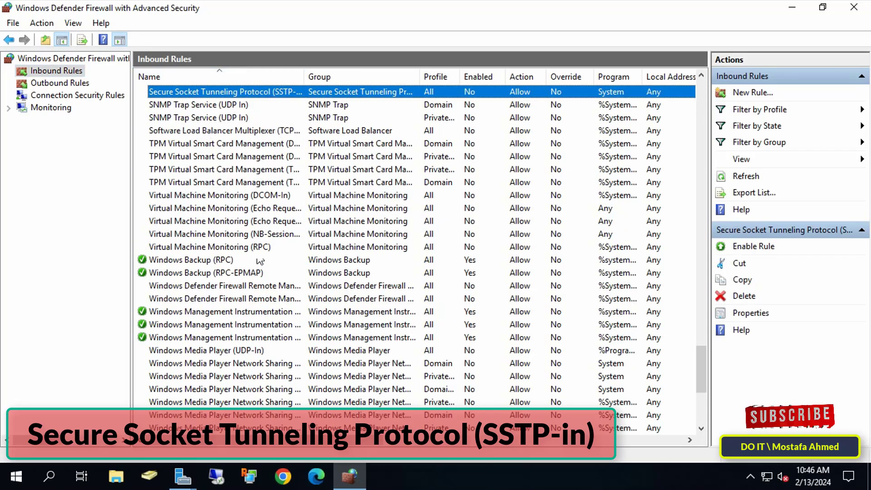
pyautogui.moveTo(304, 76); pyautogui.dragTo(391, 78)
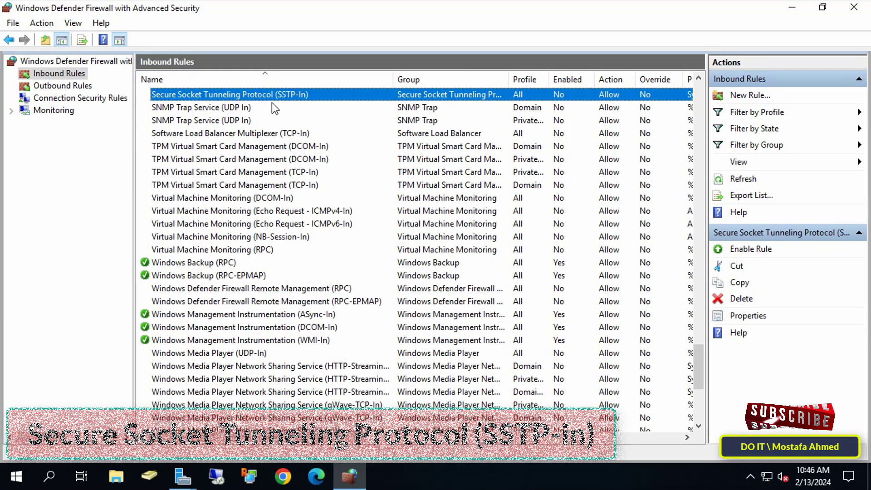
pyautogui.rightClick(298, 95)
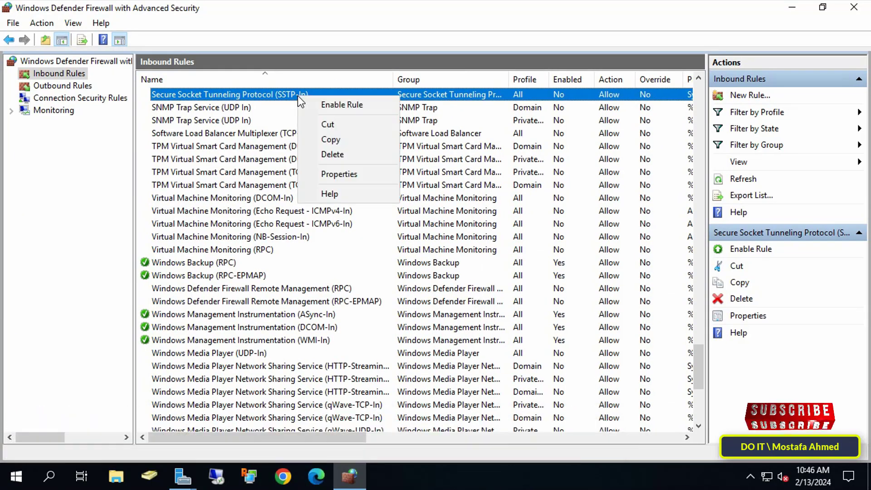
pyautogui.click(377, 104)
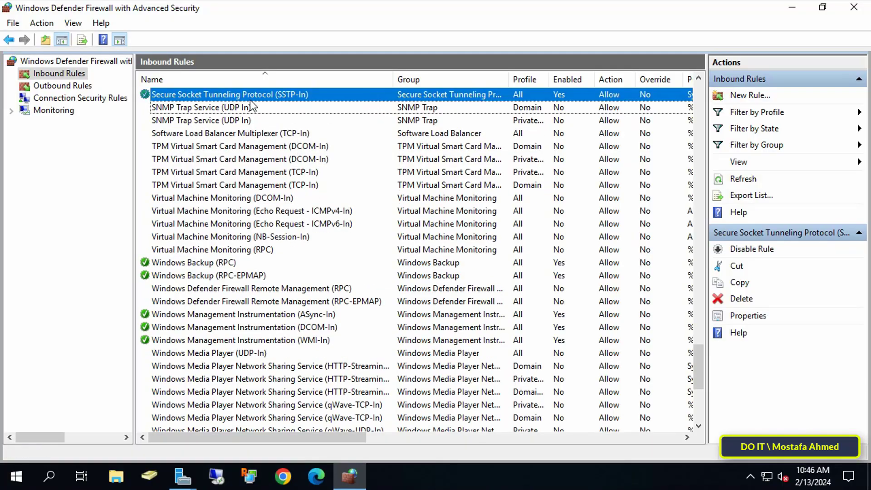
pyautogui.click(855, 7)
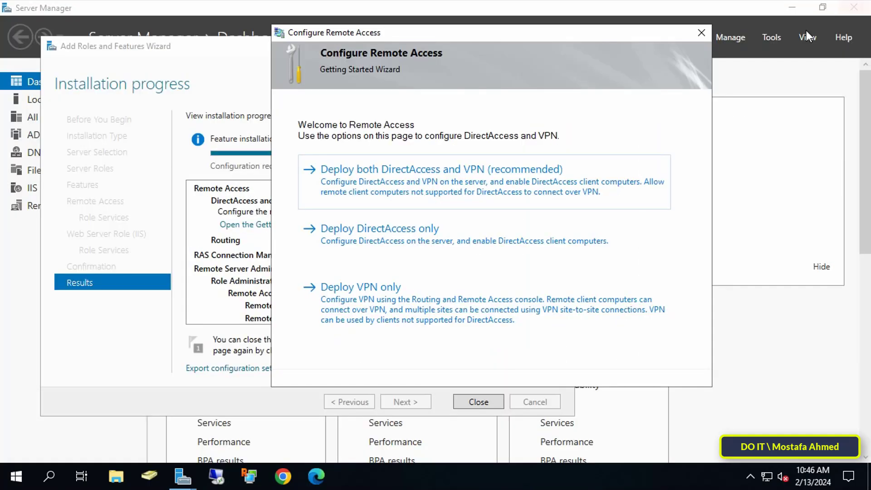
# Choose the VPN-only deployment and close the role installation wizard.
pyautogui.click(482, 316)
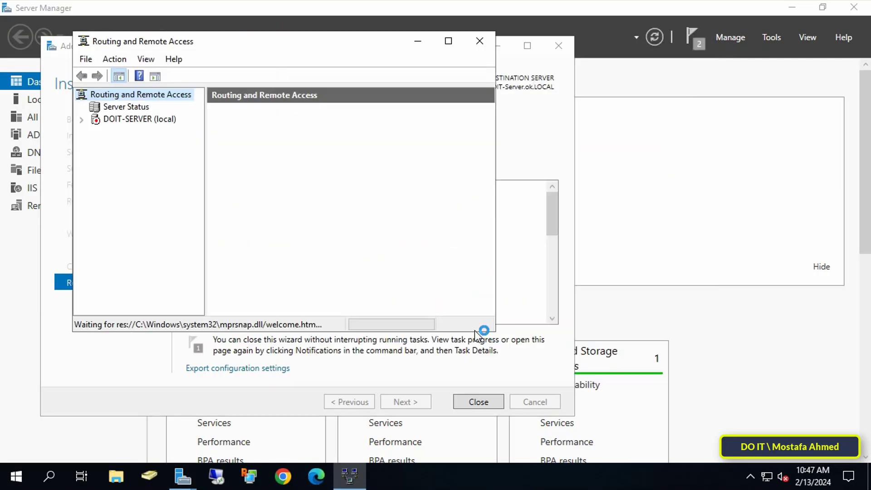
pyautogui.click(495, 388)
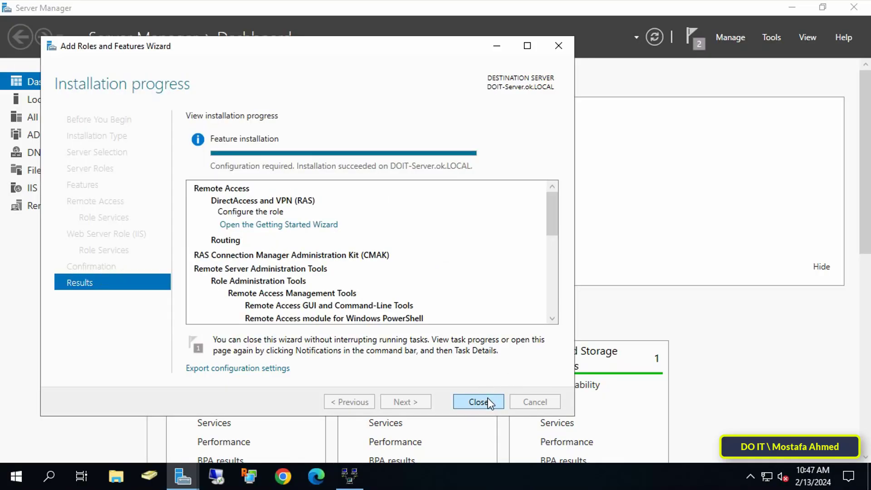
pyautogui.click(488, 402)
pyautogui.click(792, 8)
# Maximize the Routing and Remote Access console and bring up DOIT-SERVER (local)'s actions.
pyautogui.moveTo(365, 40); pyautogui.dragTo(526, 28)
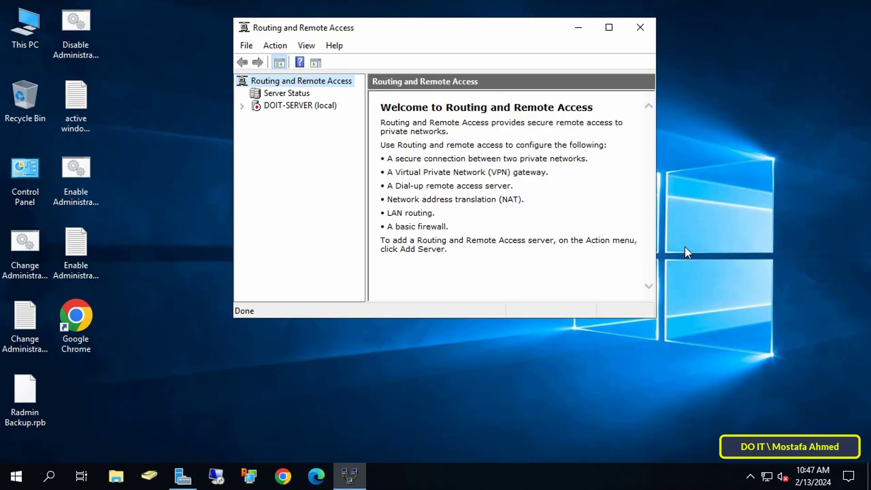
pyautogui.moveTo(656, 168); pyautogui.dragTo(721, 172)
pyautogui.click(684, 27)
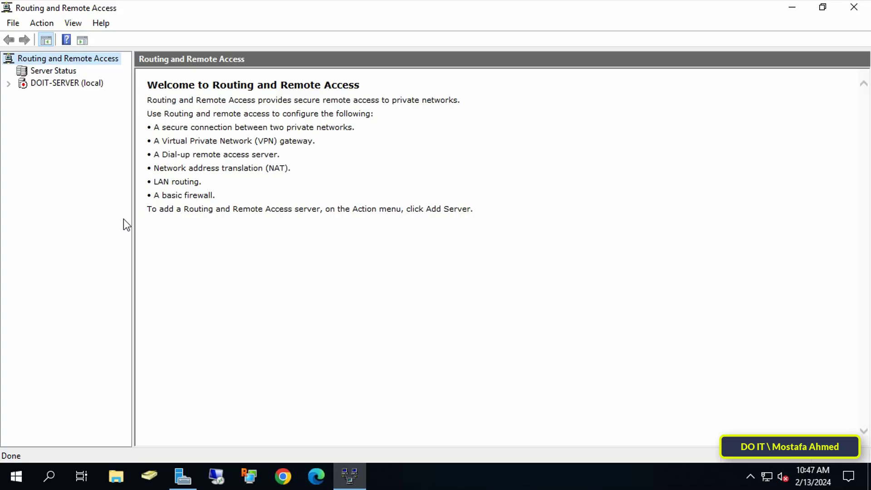
pyautogui.moveTo(132, 210); pyautogui.dragTo(177, 211)
pyautogui.click(73, 85)
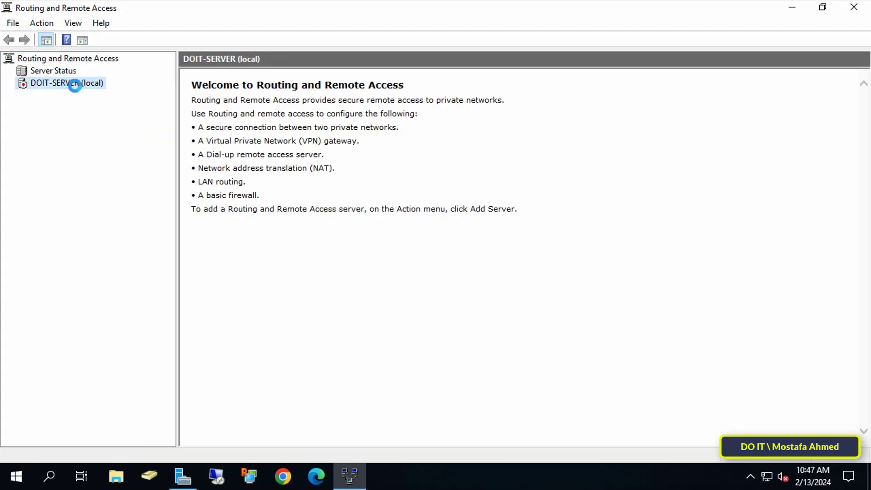
pyautogui.rightClick(89, 87)
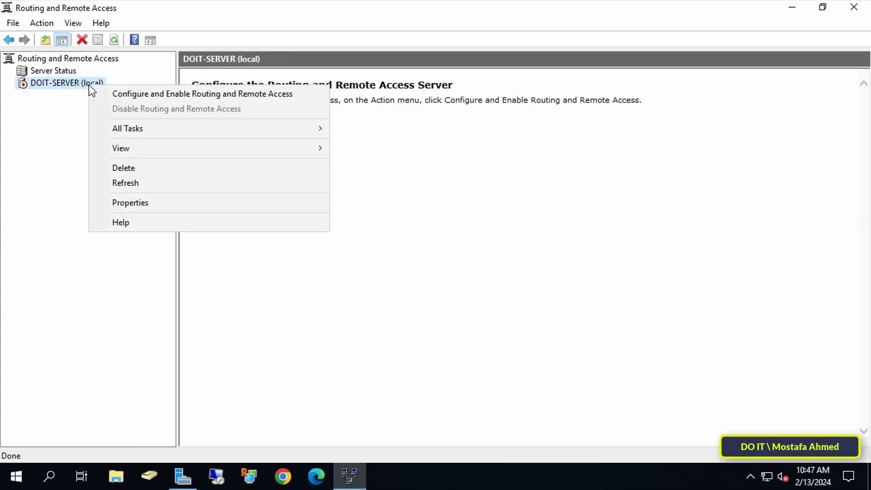
# Configure DOIT-SERVER with a custom VPN access and NAT setup, then start the service.
pyautogui.click(275, 100)
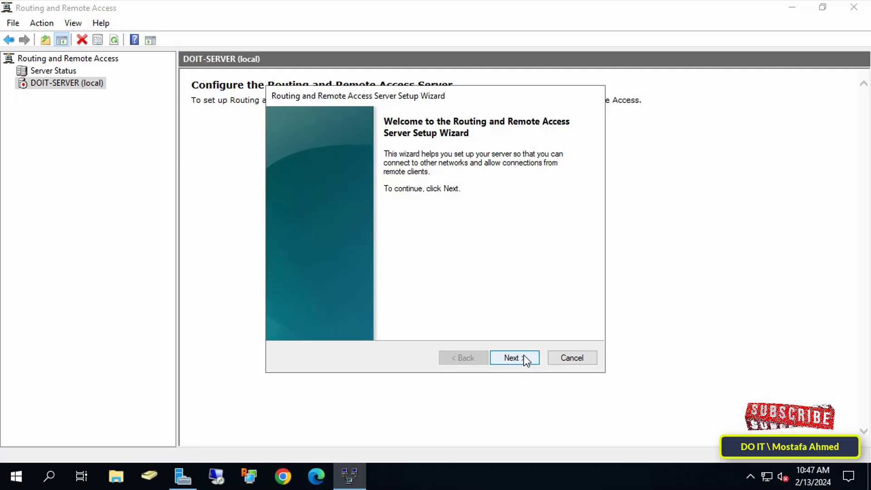
pyautogui.click(511, 357)
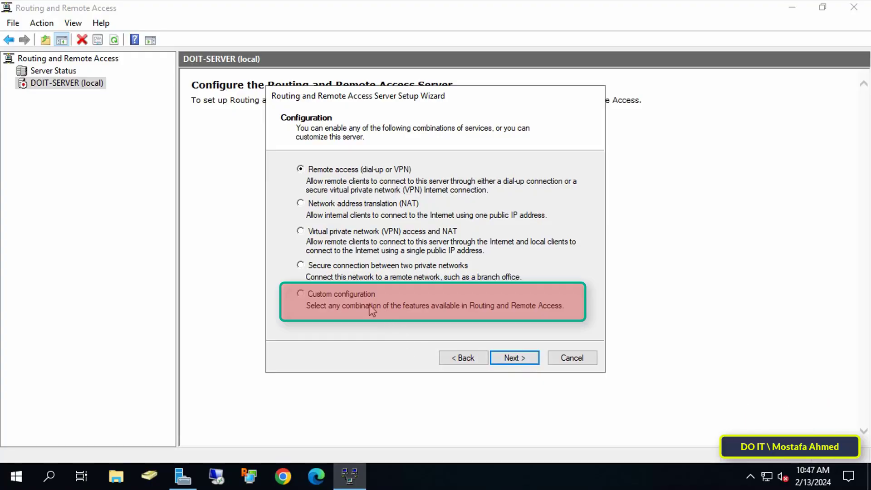
pyautogui.click(355, 298)
pyautogui.click(509, 360)
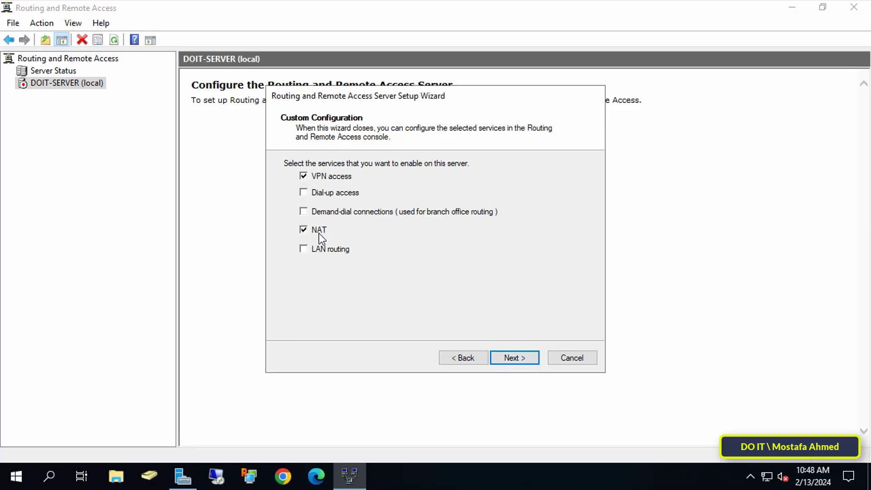
pyautogui.click(510, 359)
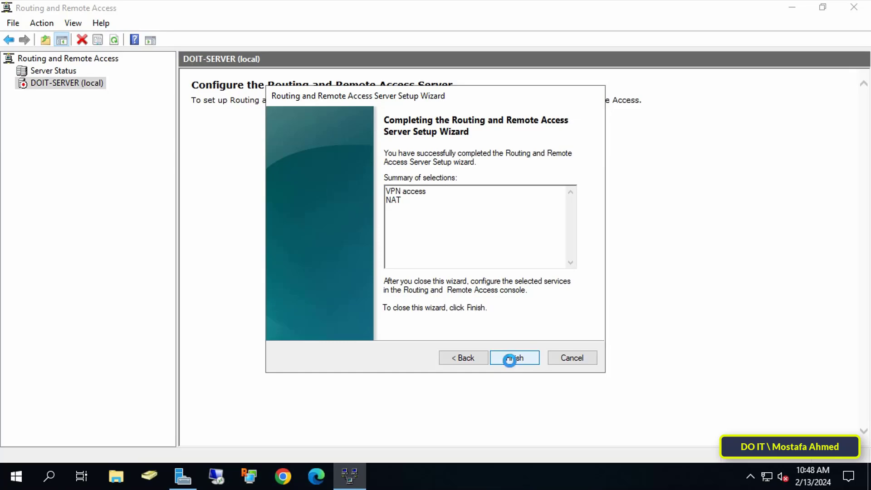
pyautogui.click(510, 360)
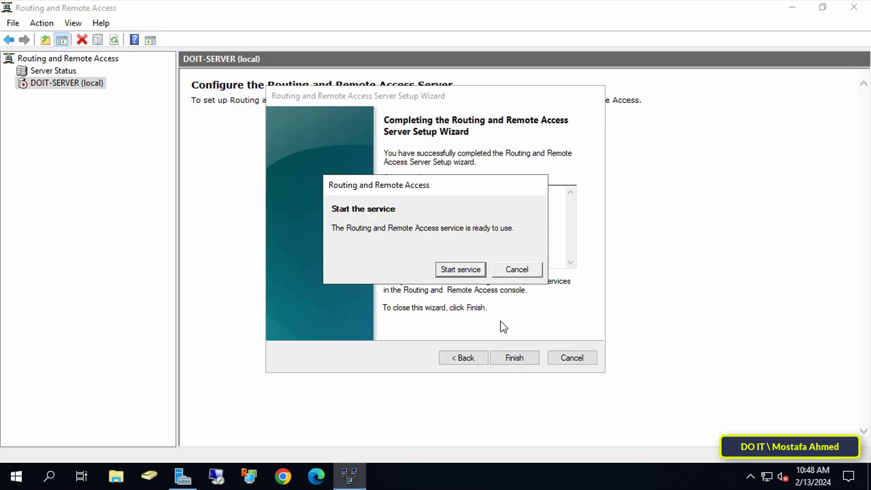
pyautogui.click(456, 272)
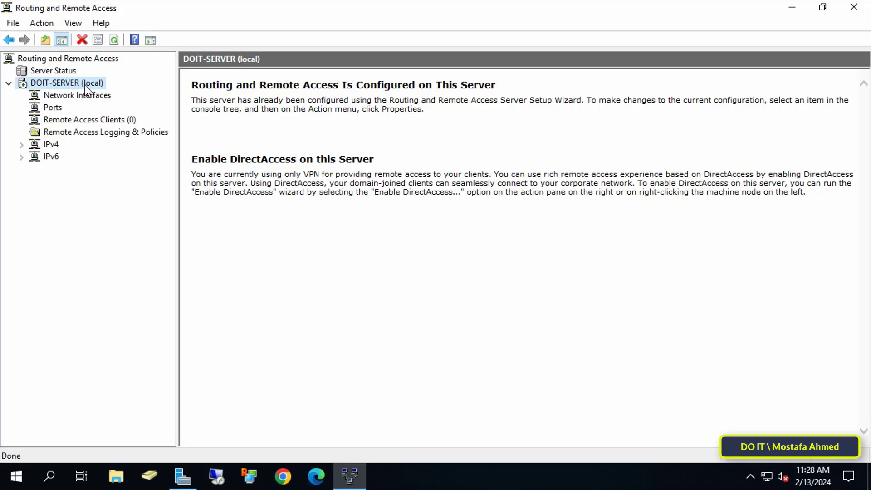
# Set DOIT-SERVER's IPv4 static address pool to 192.168.0.200–192.168.0.210.
pyautogui.rightClick(85, 85)
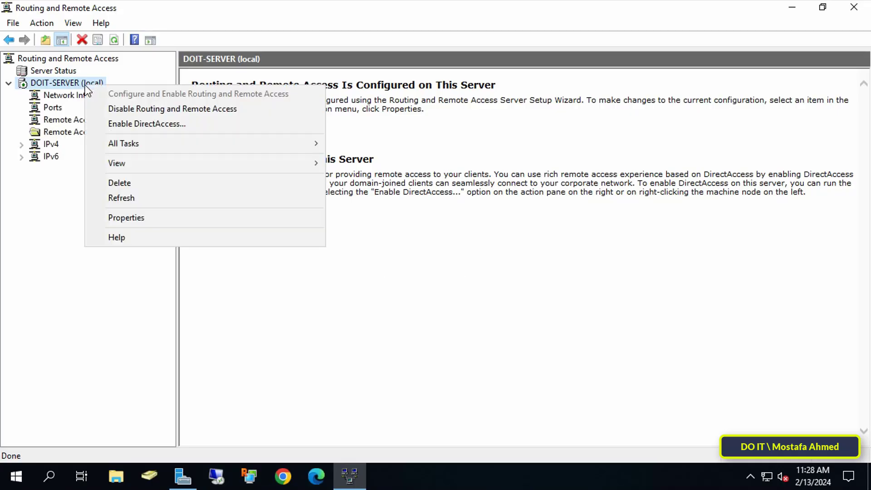
pyautogui.click(187, 219)
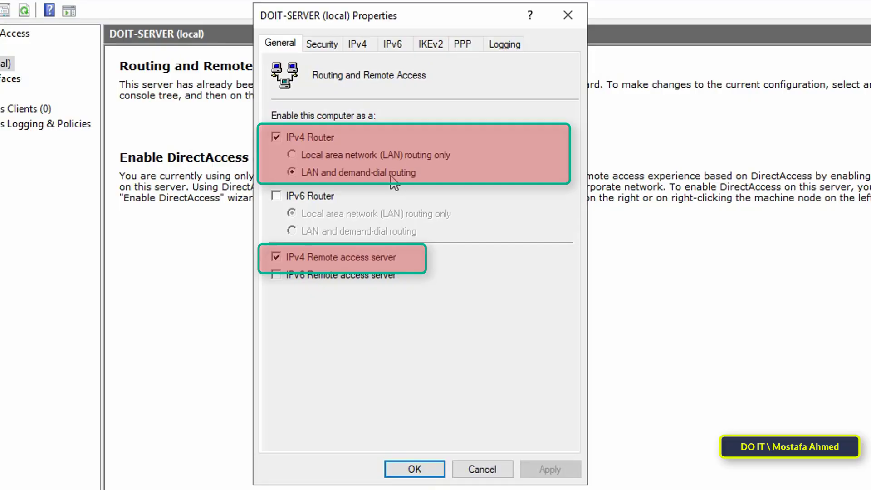
pyautogui.click(362, 48)
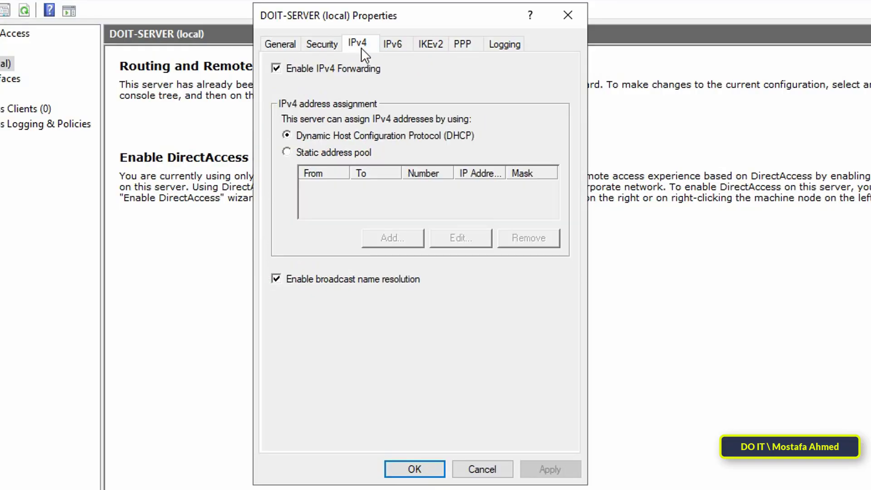
pyautogui.click(342, 157)
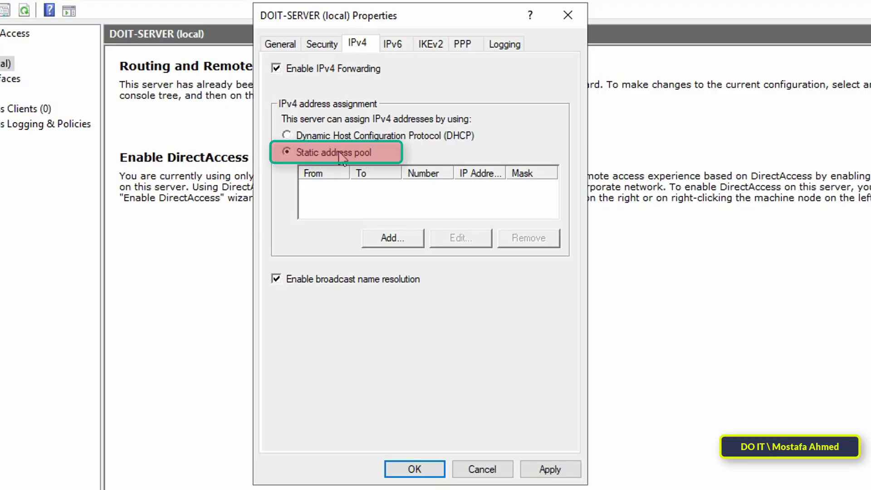
pyautogui.click(382, 240)
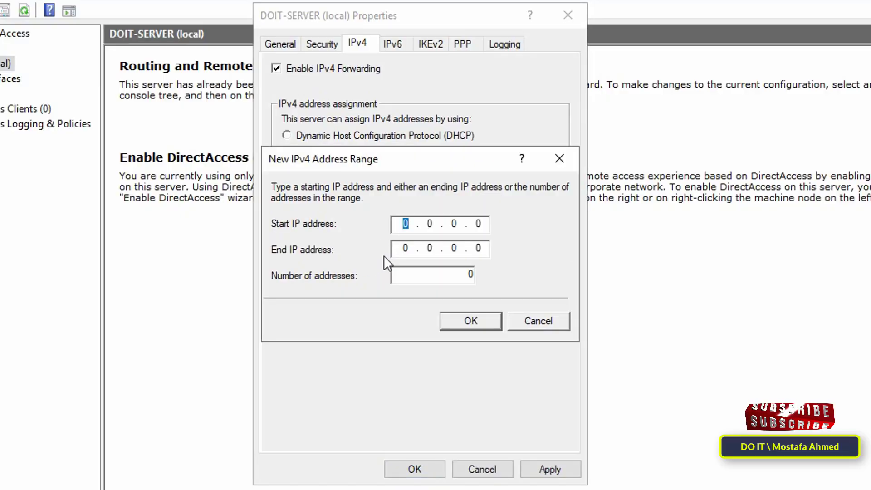
pyautogui.write('192 . ')
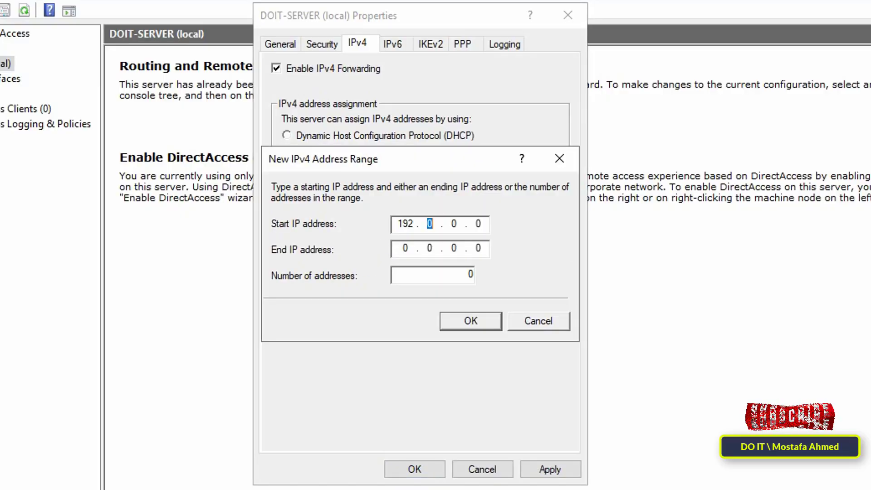
pyautogui.write('168 . ')
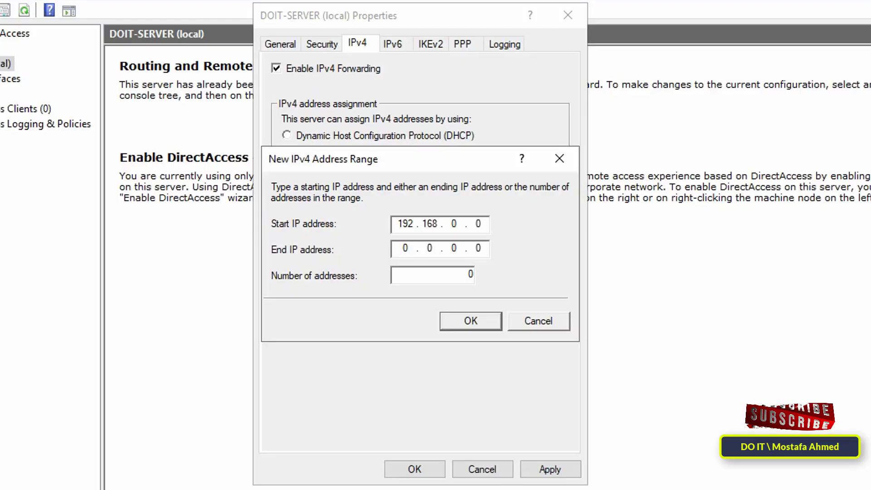
pyautogui.write('0 . 200')
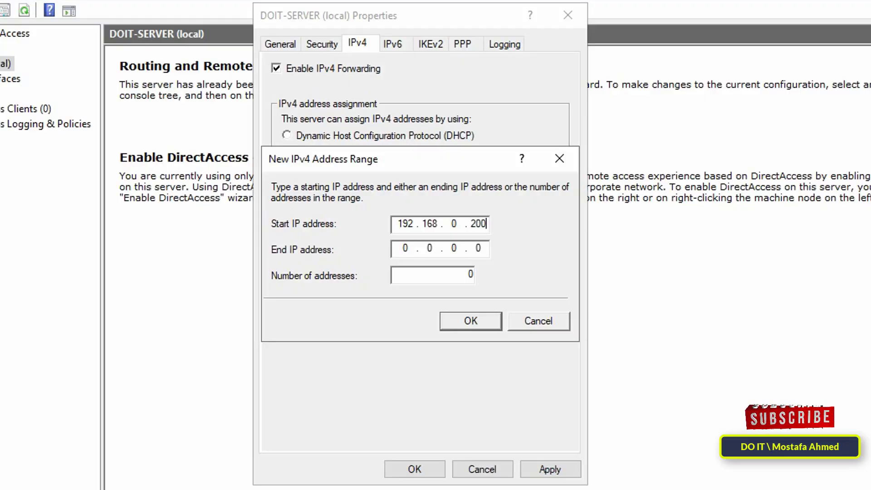
pyautogui.press('Tab')
pyautogui.write('1')
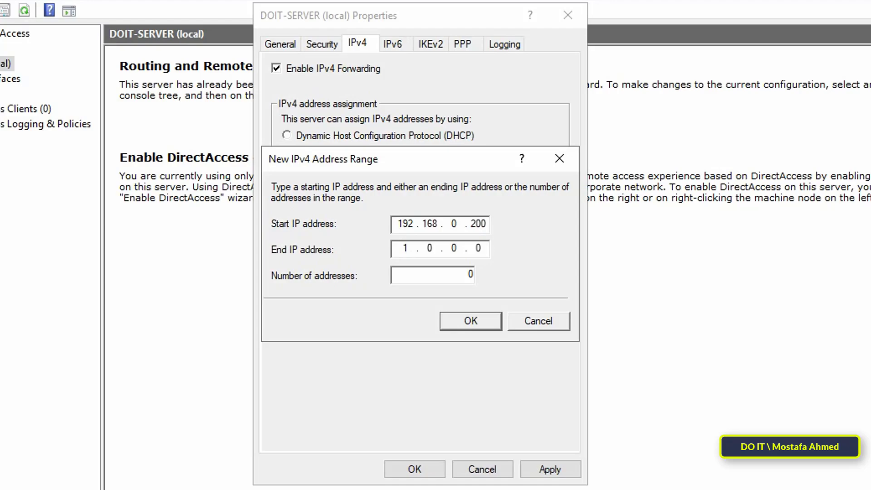
pyautogui.write('92.168.0.210')
pyautogui.click(470, 320)
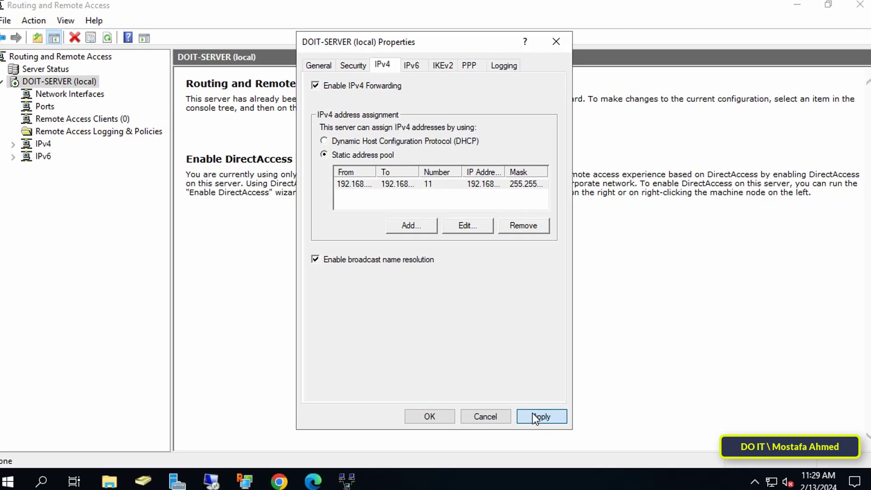
pyautogui.click(535, 416)
# Add Ethernet0 under IPv4 NAT as a public Internet interface with NAT enabled.
pyautogui.click(431, 416)
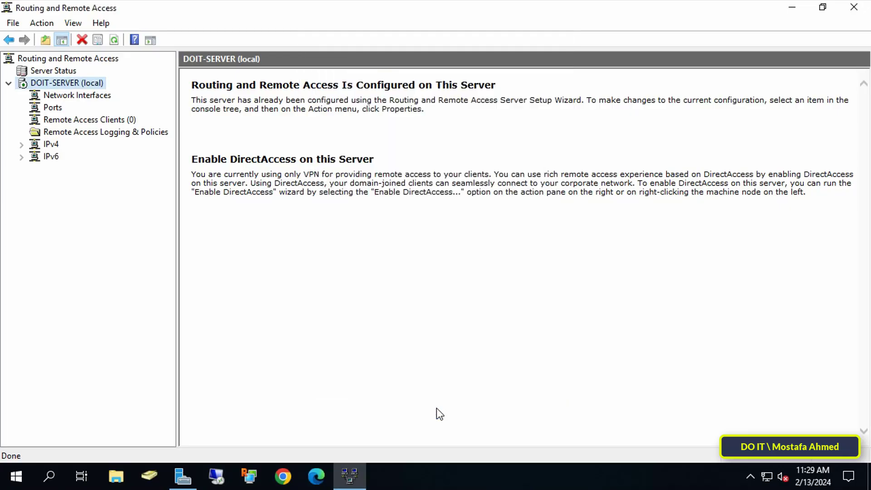
pyautogui.click(21, 145)
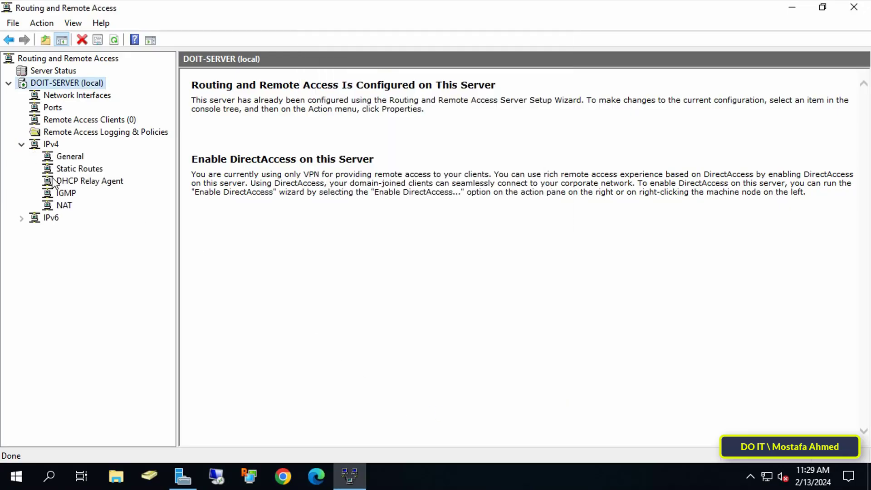
pyautogui.click(64, 207)
pyautogui.rightClick(64, 205)
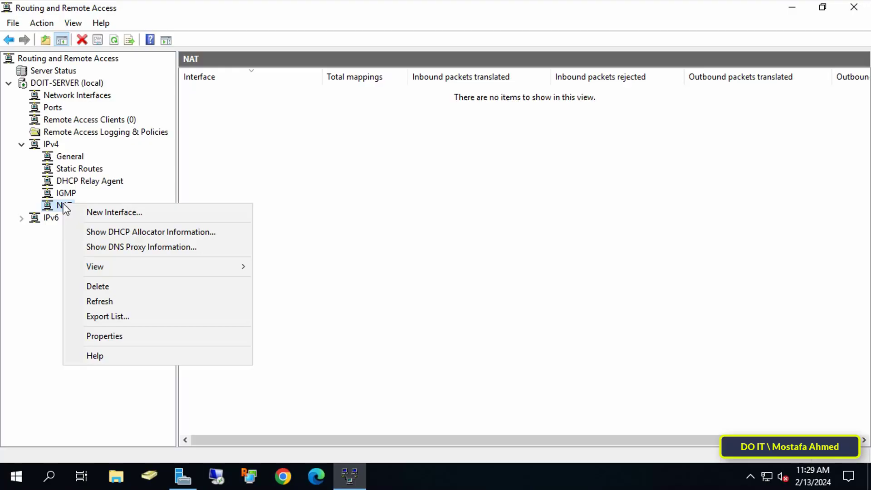
pyautogui.click(181, 211)
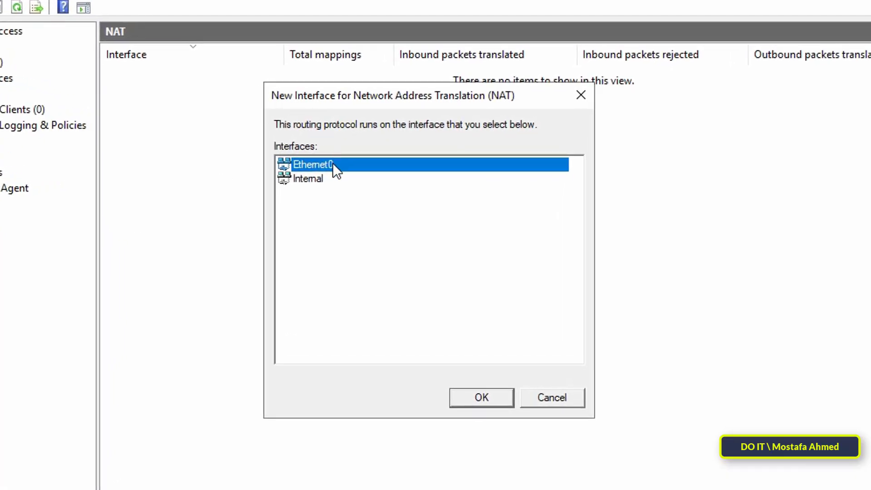
pyautogui.doubleClick(333, 163)
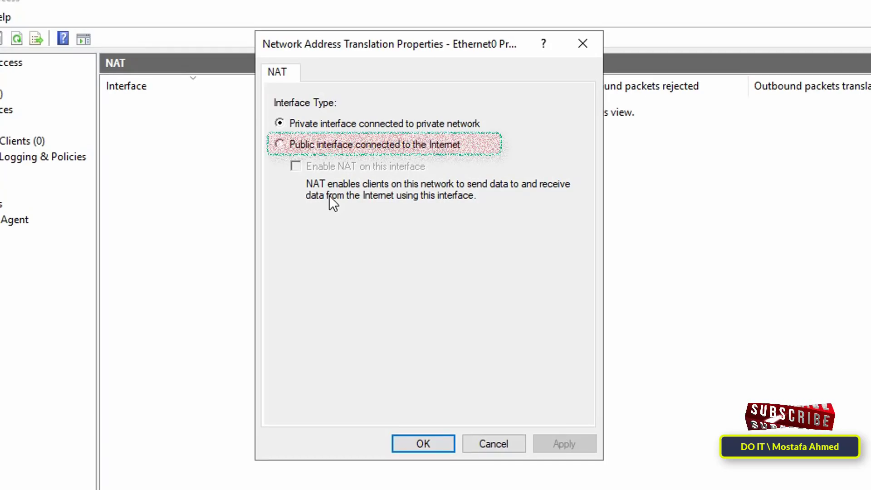
pyautogui.click(358, 149)
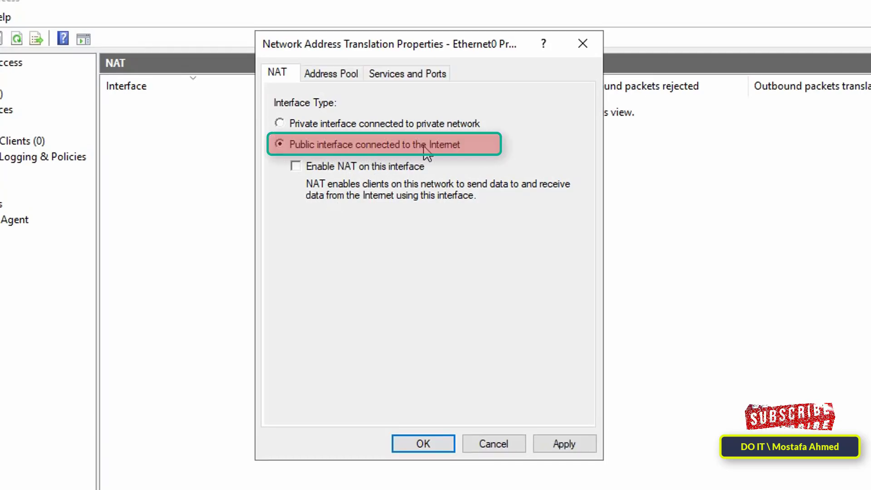
pyautogui.click(392, 168)
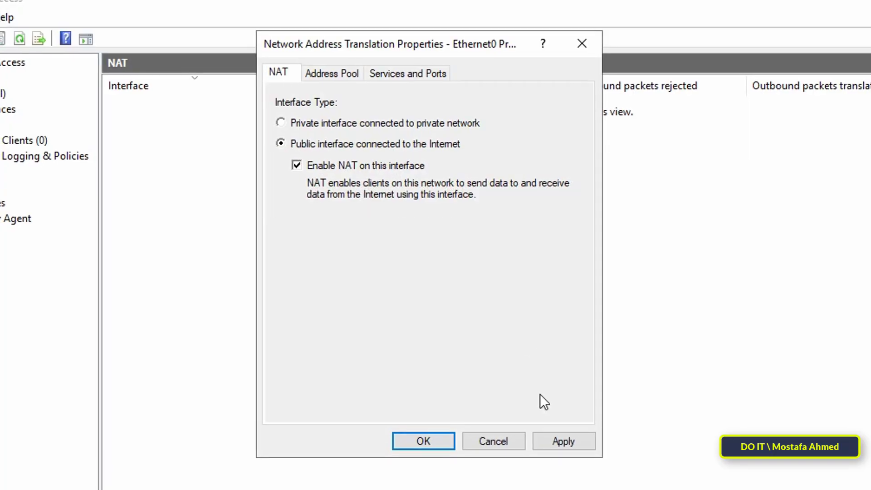
pyautogui.click(562, 441)
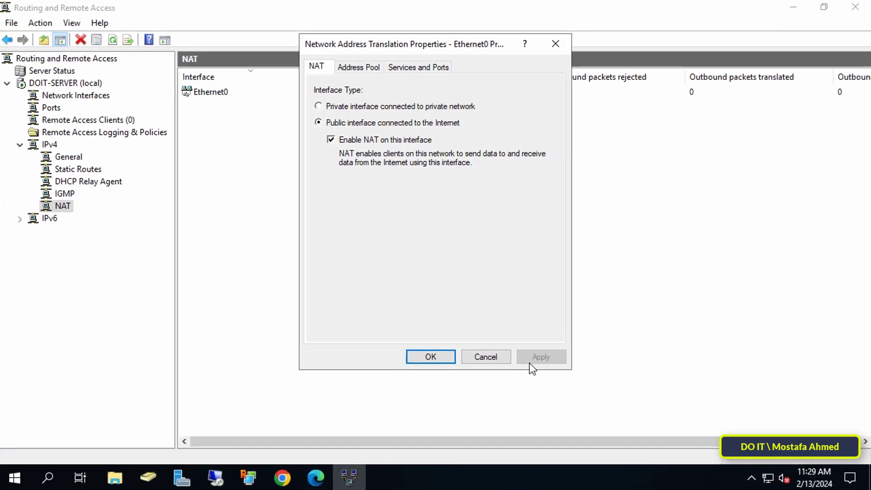
# Open Ethernet0's Services and Ports and redirect IP Security (IKE) to 127.0.0.1.
pyautogui.click(442, 356)
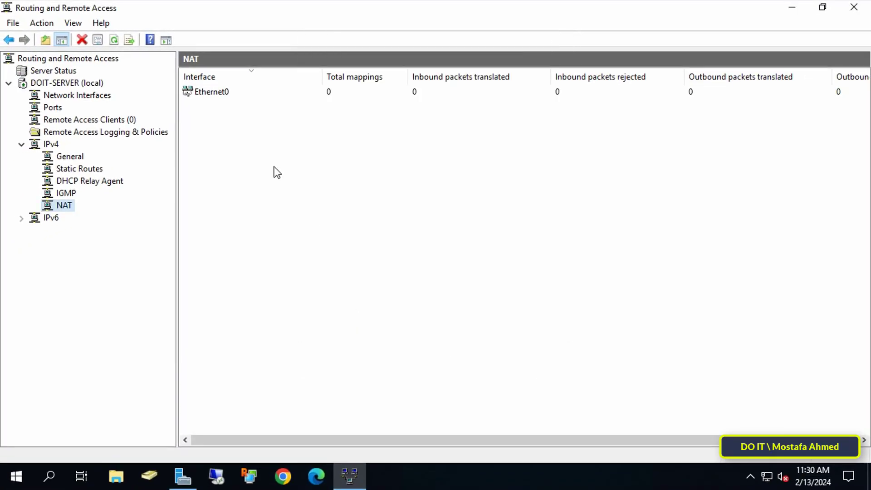
pyautogui.doubleClick(222, 94)
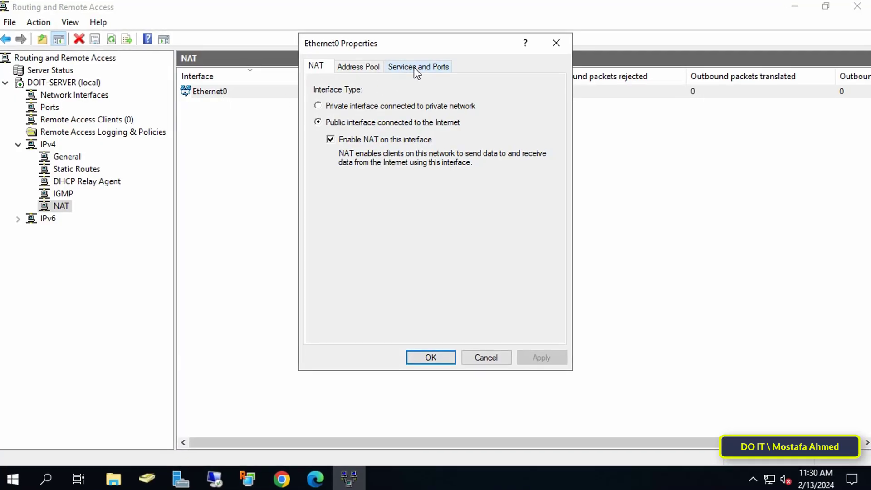
pyautogui.click(419, 67)
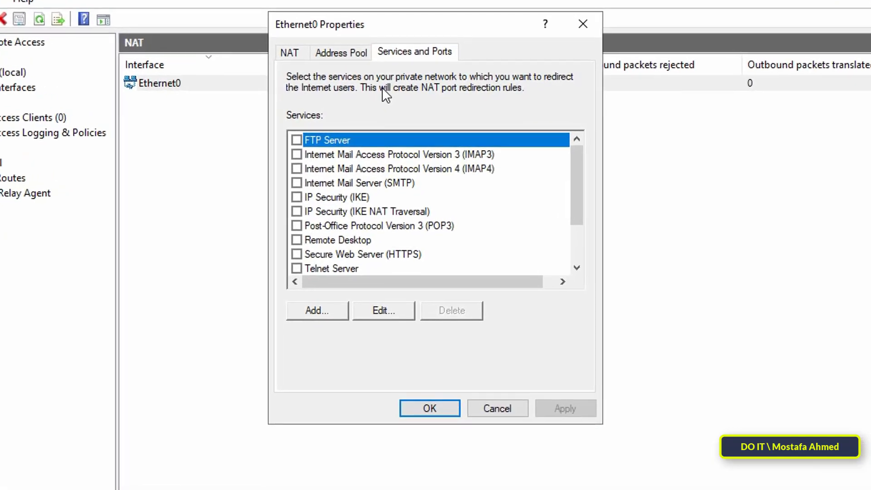
pyautogui.doubleClick(309, 197)
pyautogui.write('127')
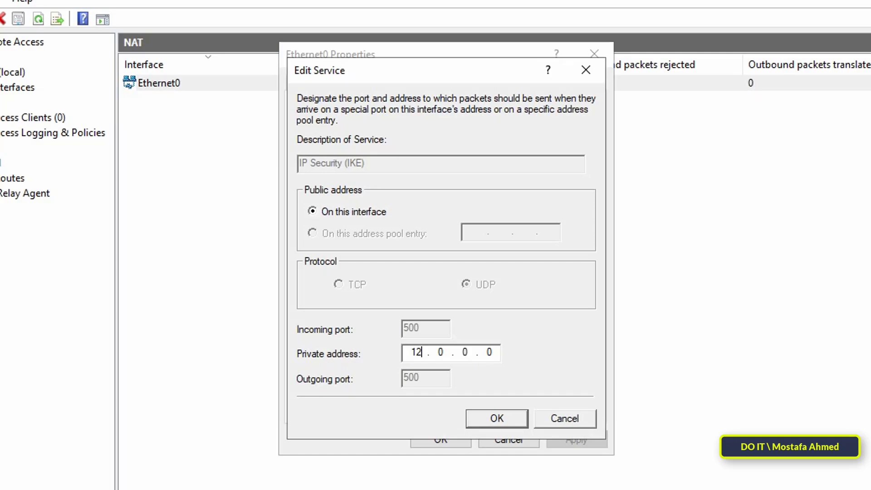
pyautogui.write('.0.')
pyautogui.click(502, 415)
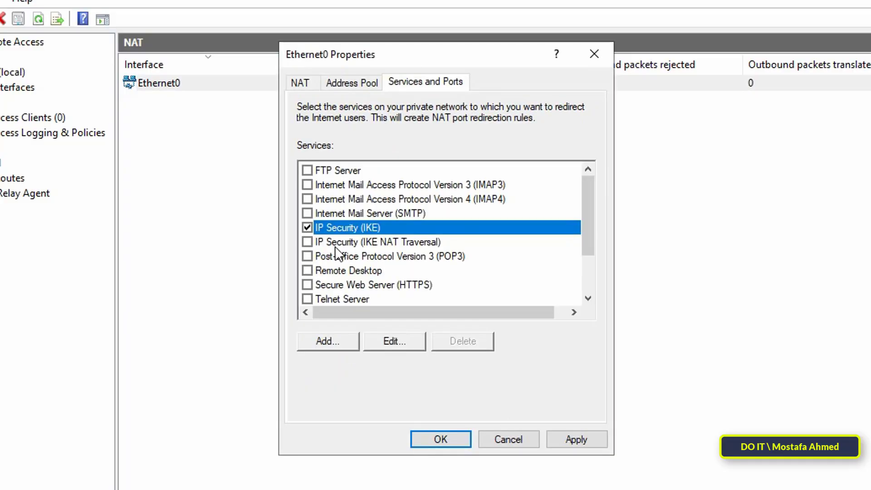
# Redirect IKE NAT Traversal and Remote Desktop to private address 127.0.0.1.
pyautogui.click(313, 240)
pyautogui.click(421, 352)
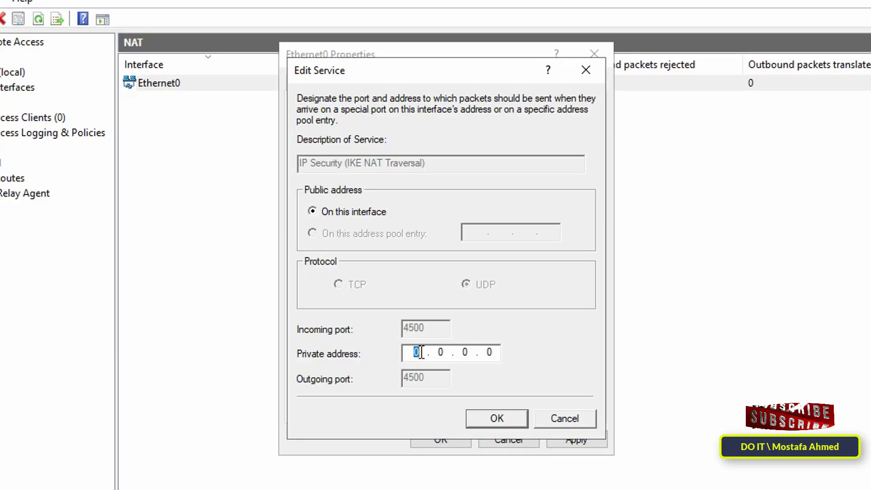
pyautogui.write('127.')
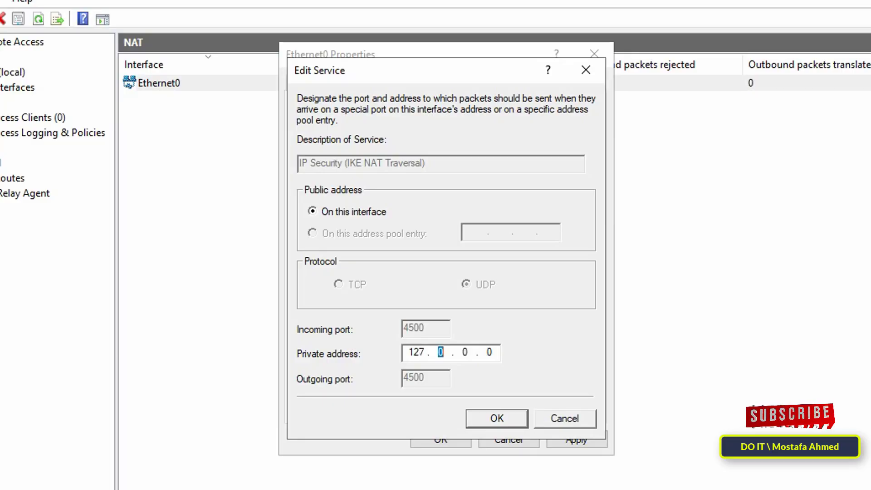
pyautogui.write('0.0.')
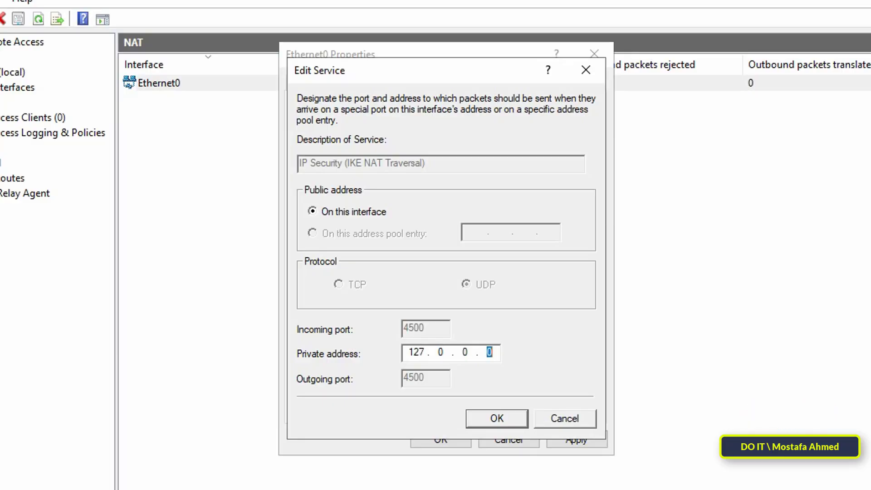
pyautogui.write('1')
pyautogui.press('Return')
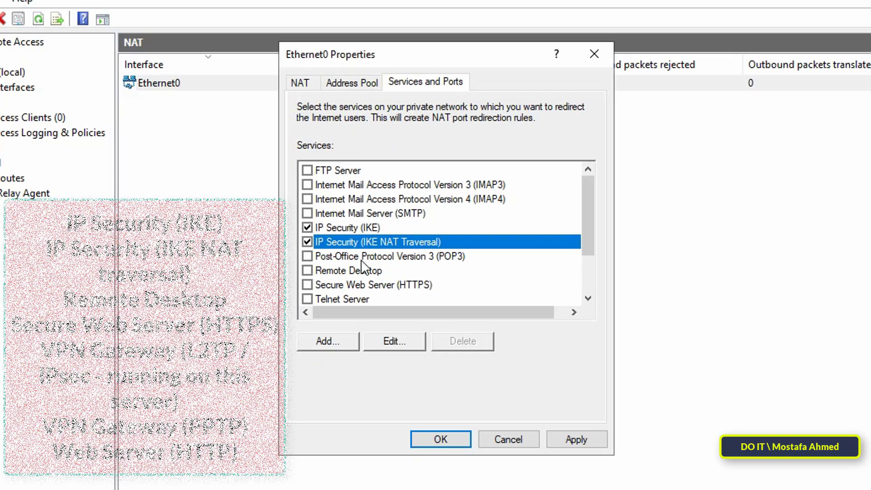
pyautogui.doubleClick(334, 271)
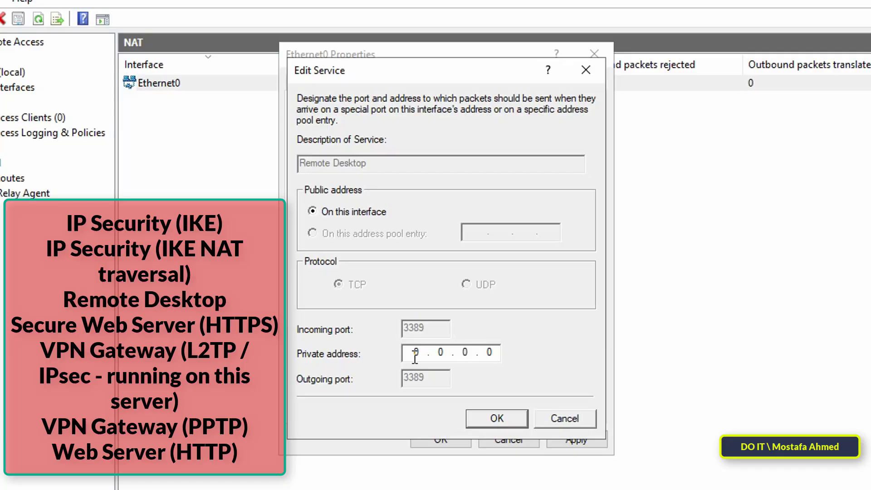
pyautogui.write('127..')
pyautogui.click(473, 418)
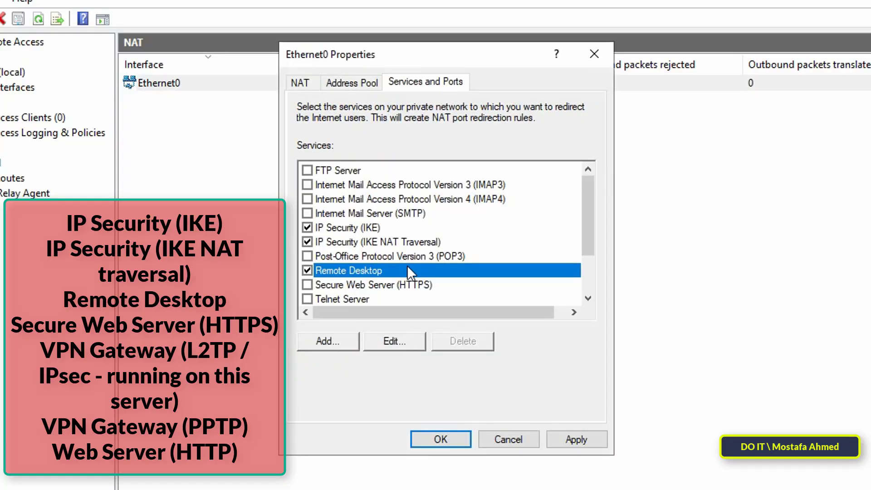
# Enable the L2TP/IPsec and PPTP VPN Gateway services, redirecting both to 127.0.0.1.
pyautogui.scroll(-2, 407, 265)
pyautogui.doubleClick(313, 253)
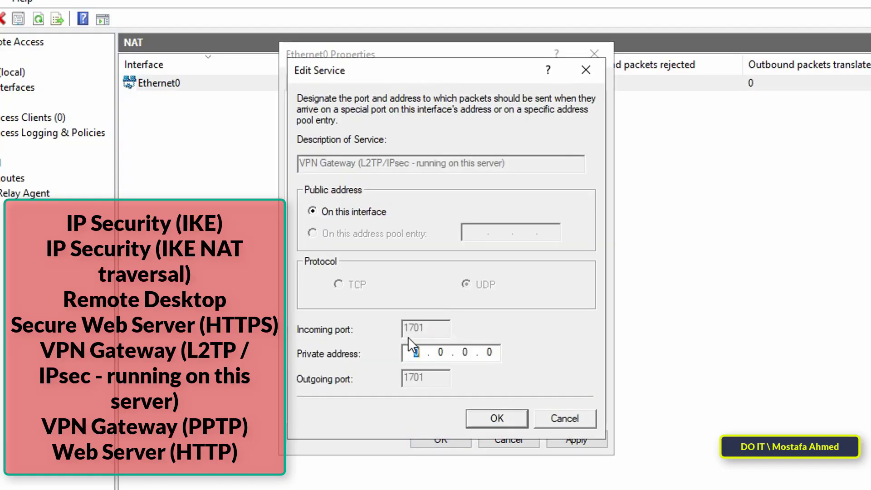
pyautogui.click(411, 352)
pyautogui.write('127..')
pyautogui.click(497, 419)
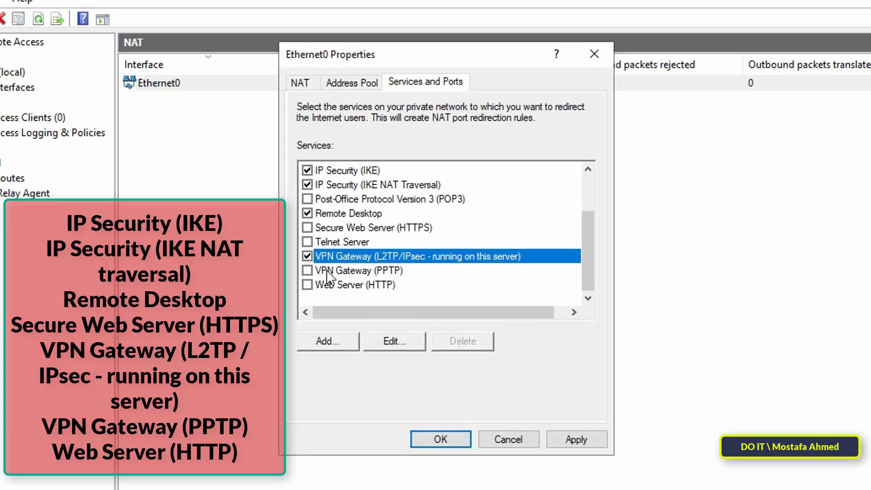
pyautogui.click(307, 270)
pyautogui.click(417, 353)
pyautogui.write('127..')
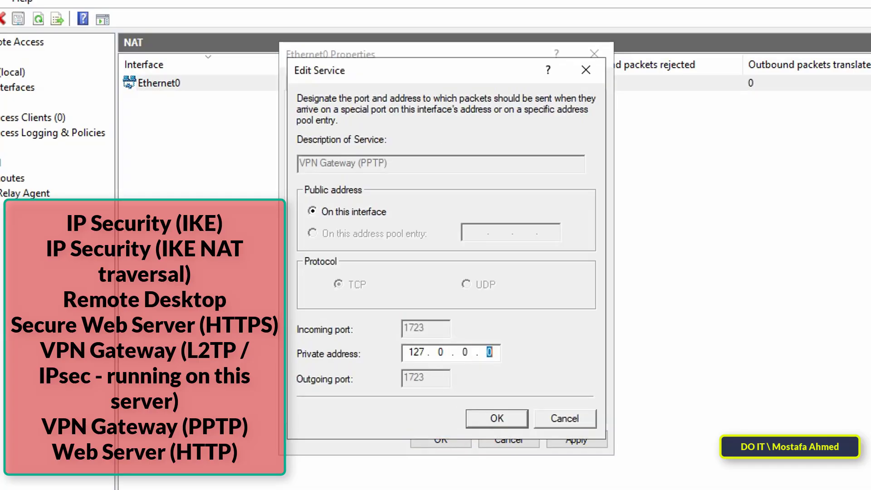
pyautogui.click(497, 418)
# Redirect Web Server (HTTP) and Secure Web Server (HTTPS) to 127.0.0.1, then apply and close Ethernet0 properties.
pyautogui.doubleClick(335, 284)
pyautogui.click(413, 353)
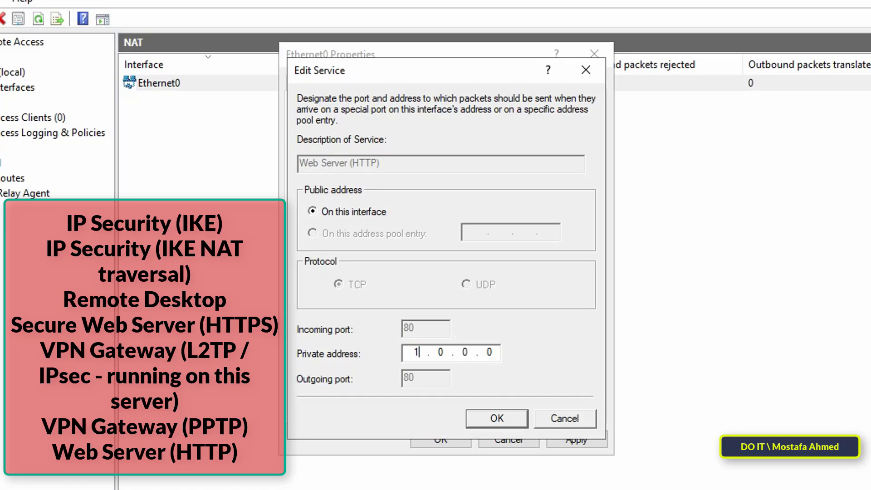
pyautogui.write('127..1')
pyautogui.click(483, 424)
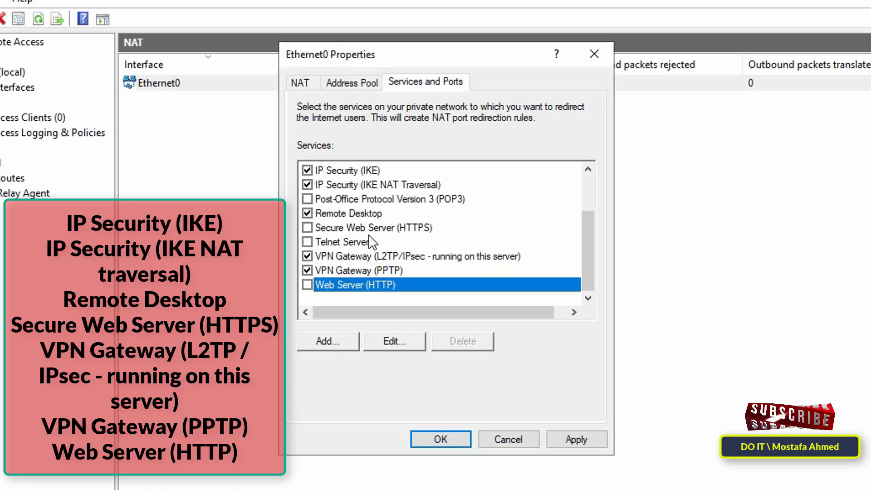
pyautogui.doubleClick(335, 228)
pyautogui.write('127..1')
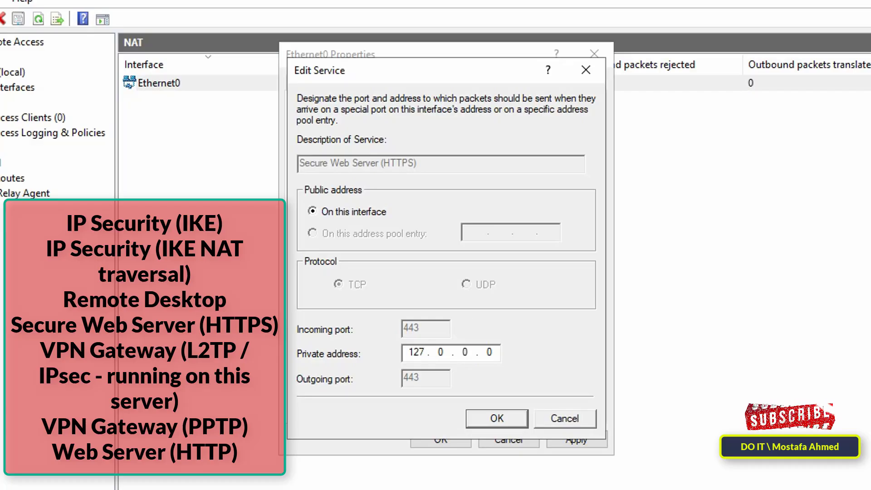
pyautogui.click(488, 418)
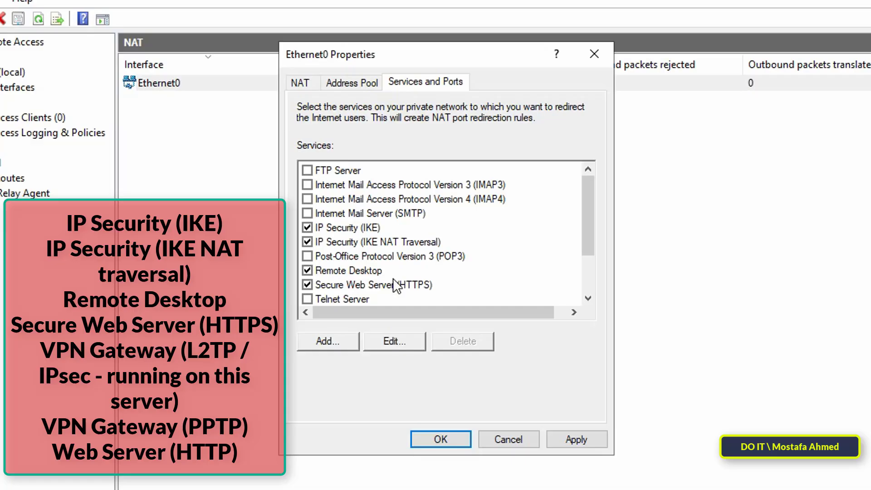
pyautogui.scroll(-2, 345, 236)
pyautogui.click(354, 285)
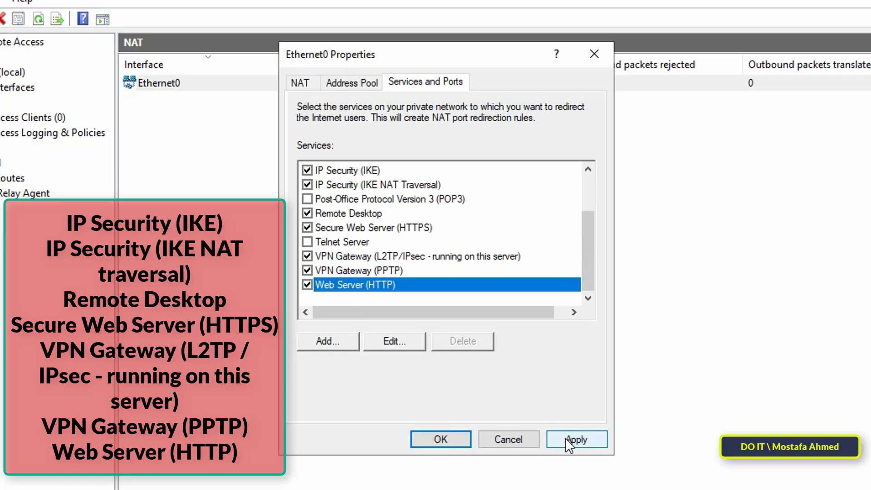
pyautogui.click(440, 440)
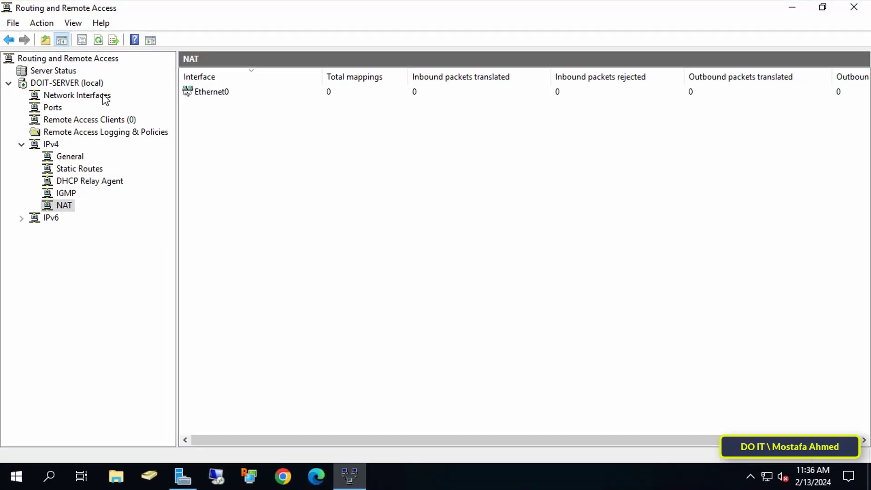
# Restart Routing and Remote Access on DOIT-SERVER, then view the empty Remote Access Clients list.
pyautogui.click(91, 82)
pyautogui.rightClick(91, 82)
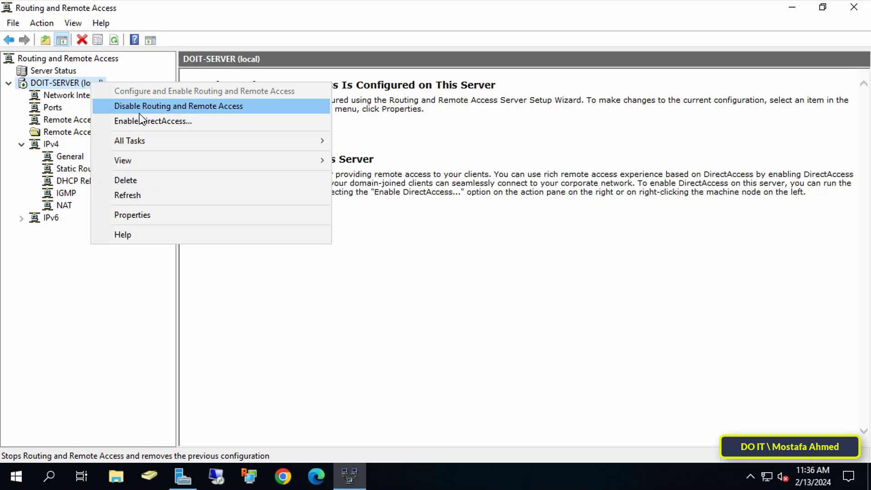
pyautogui.moveTo(300, 141)
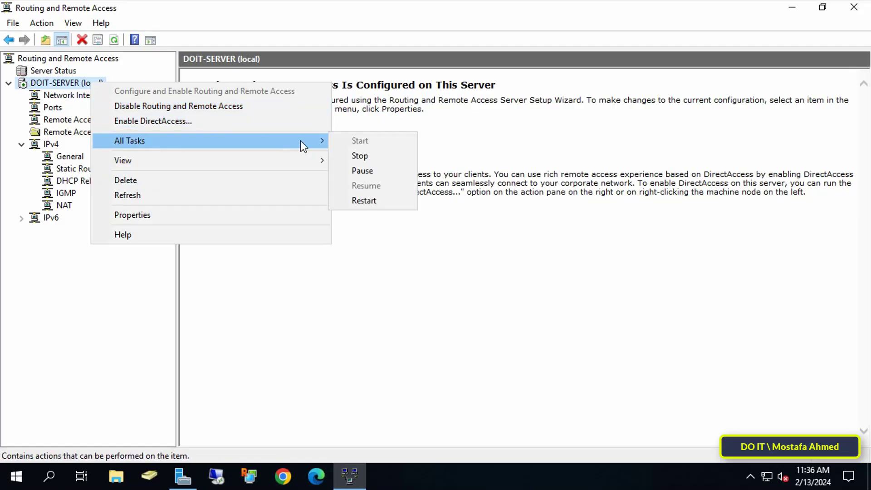
pyautogui.click(385, 201)
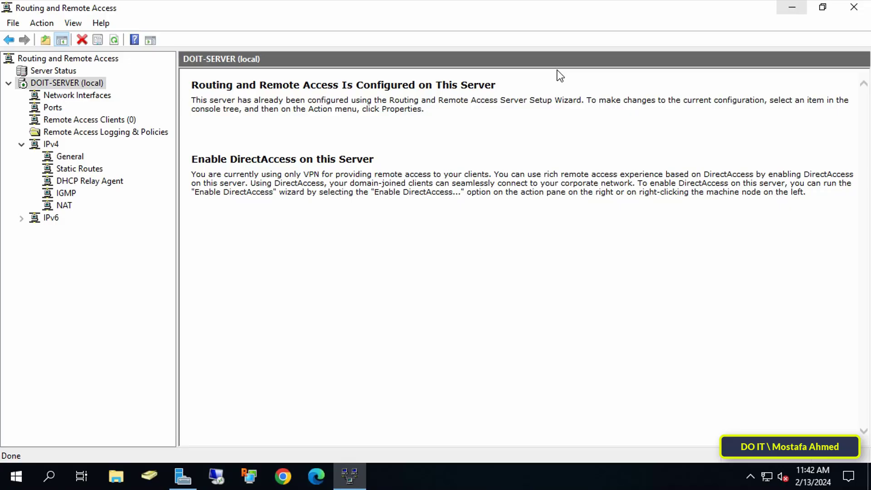
pyautogui.click(127, 120)
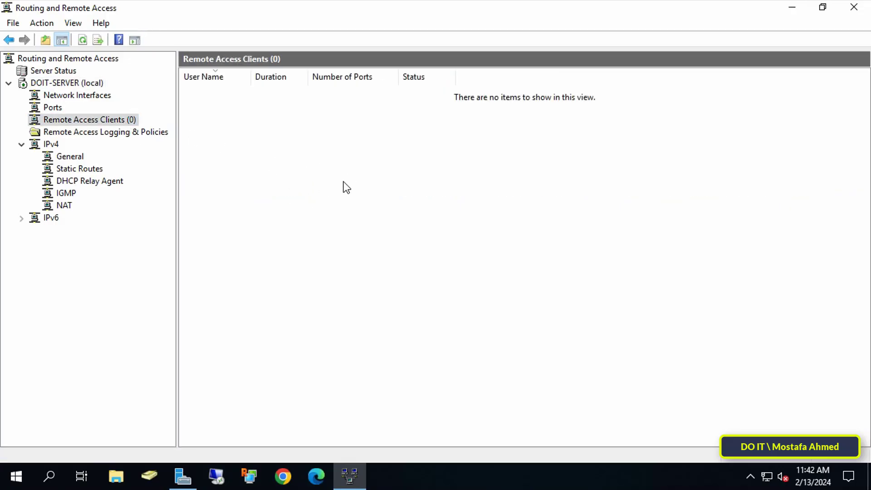
# Launch Active Directory Users and Computers from Server Manager's Tools menu.
pyautogui.click(792, 7)
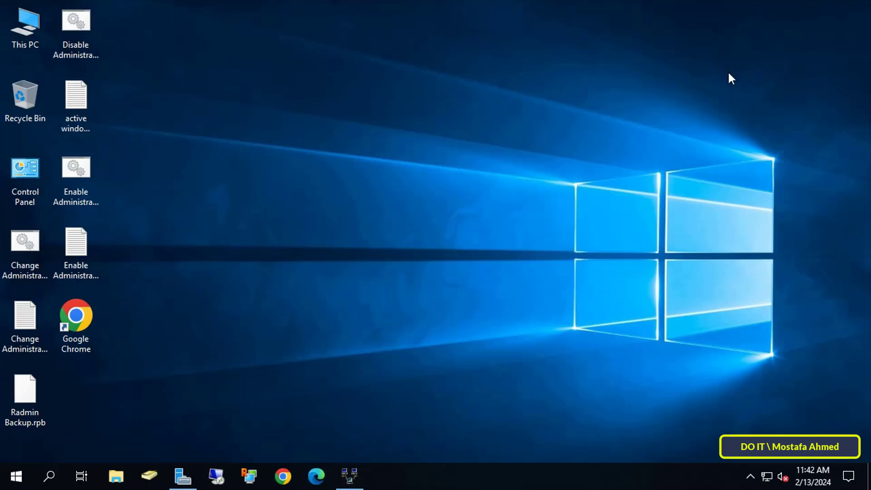
pyautogui.click(183, 476)
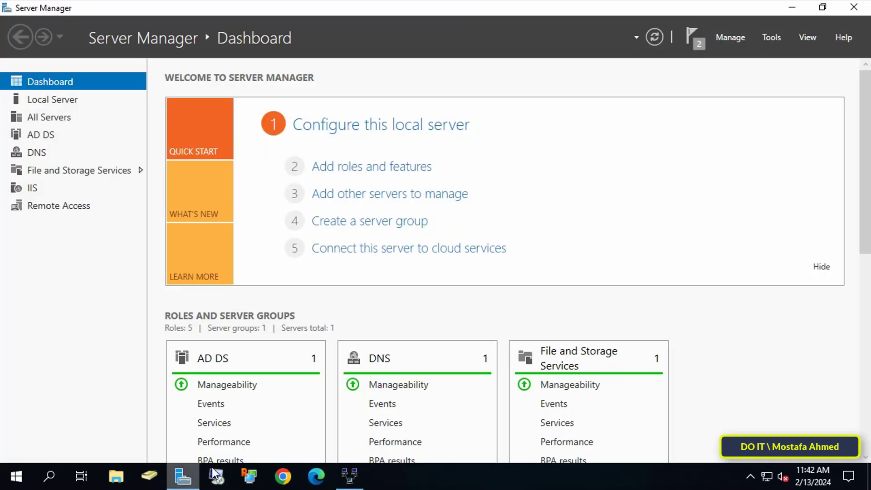
pyautogui.click(773, 40)
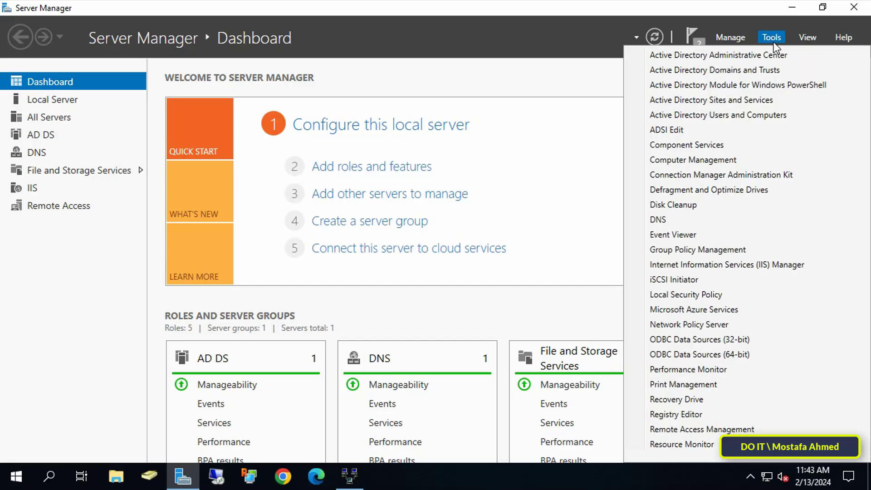
pyautogui.click(757, 116)
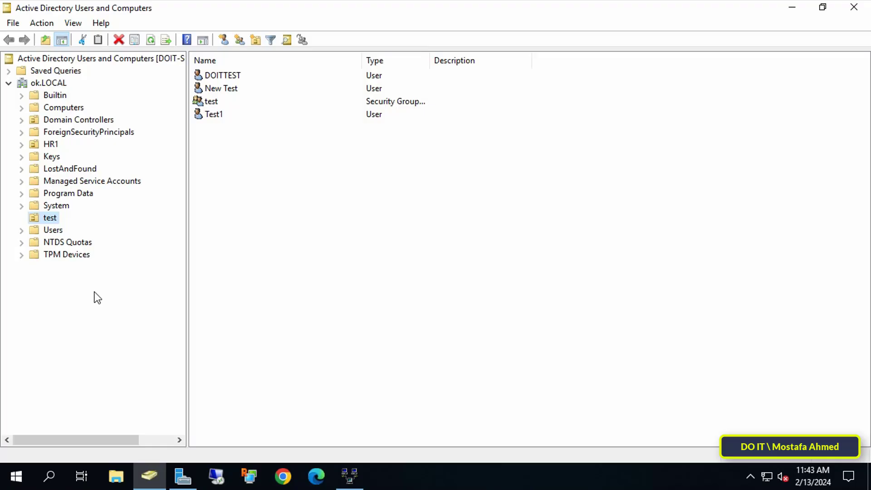
# Create an organizational unit named 'VPN Users' in the ok.LOCAL domain.
pyautogui.click(59, 84)
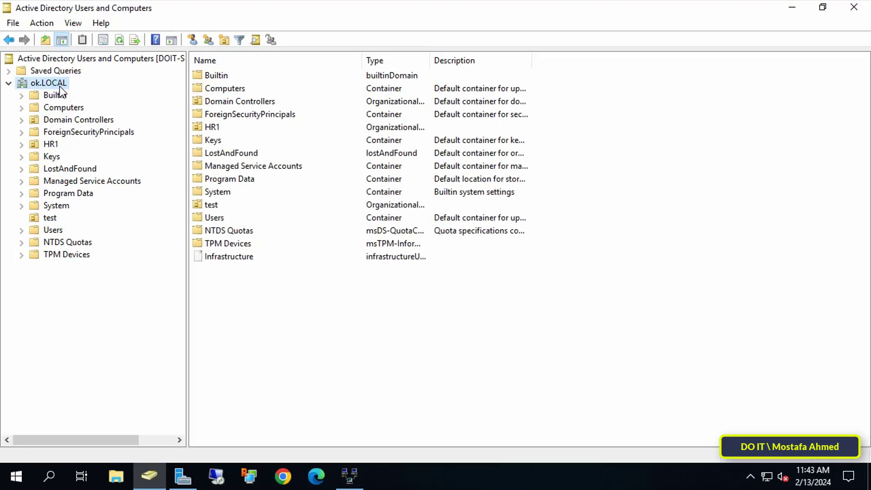
pyautogui.rightClick(59, 86)
pyautogui.moveTo(153, 189)
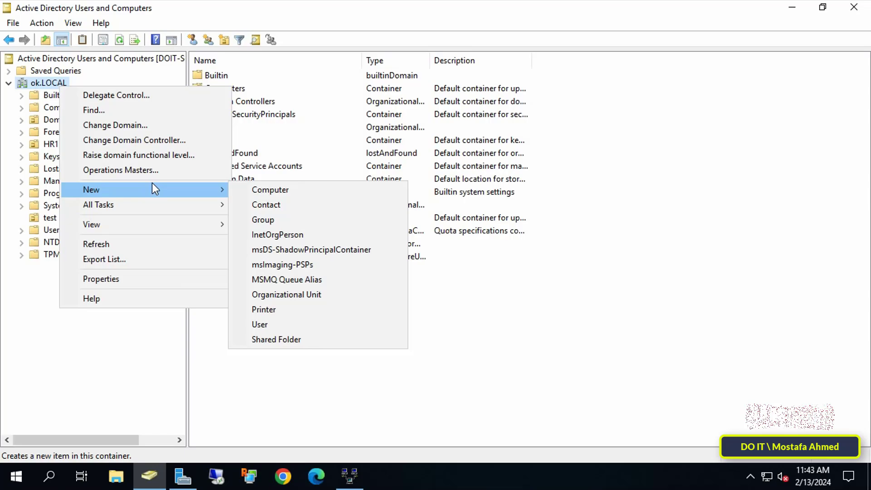
pyautogui.click(306, 294)
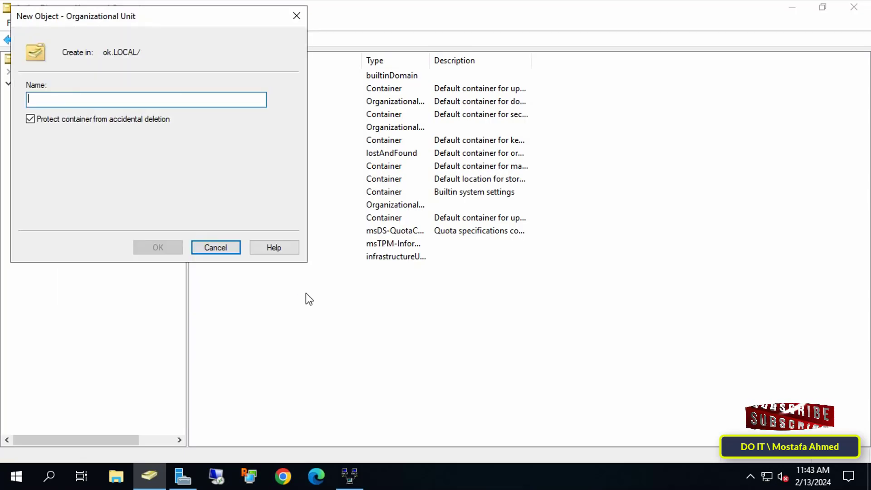
pyautogui.write('VPN Users')
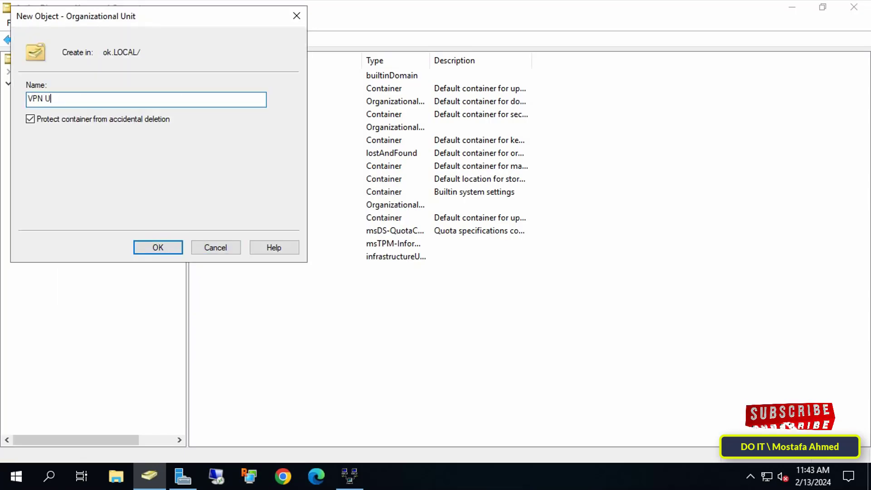
pyautogui.click(160, 249)
# Start a new user in VPN Users with first name VPN, last name TEST, logon 'VPN TEST'.
pyautogui.rightClick(312, 183)
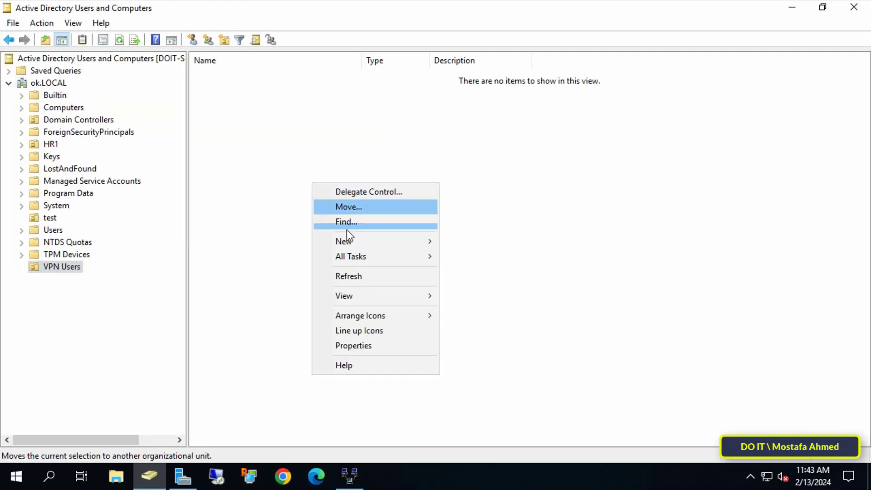
pyautogui.moveTo(350, 241)
pyautogui.click(504, 372)
pyautogui.write('VPN')
pyautogui.press('Tab')
pyautogui.write('T')
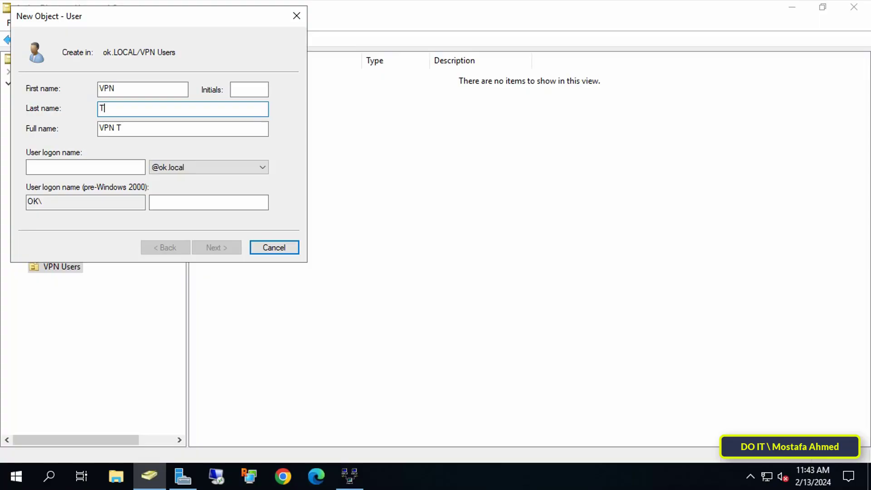
pyautogui.write('EST')
pyautogui.click(59, 167)
pyautogui.write('VPN TEST')
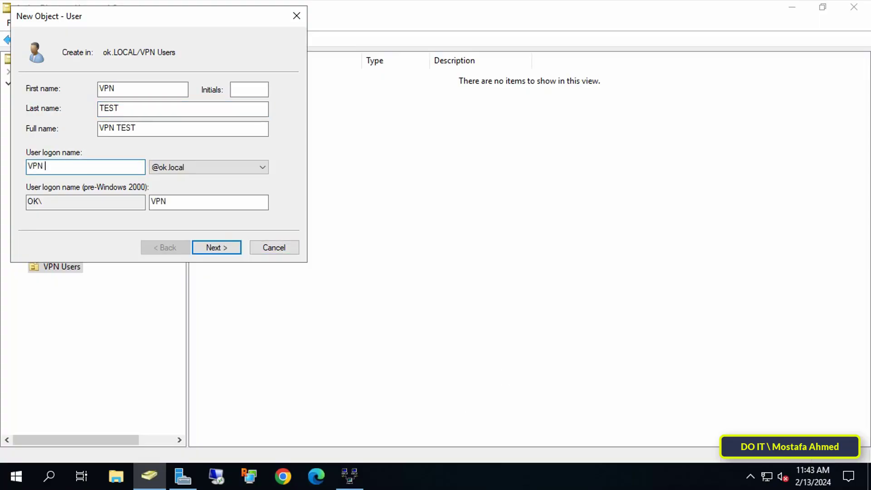
pyautogui.click(218, 248)
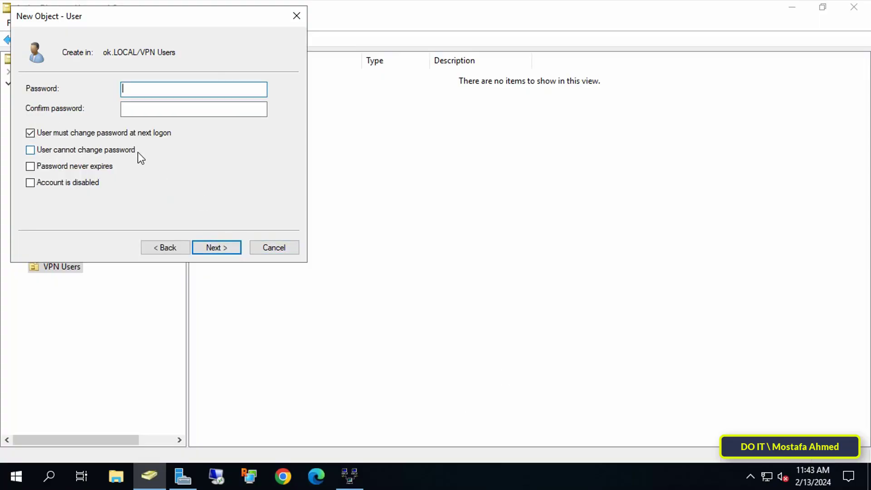
# Set the user's password, block password changes, and make it never expire.
pyautogui.write('•••••••')
pyautogui.press('Tab')
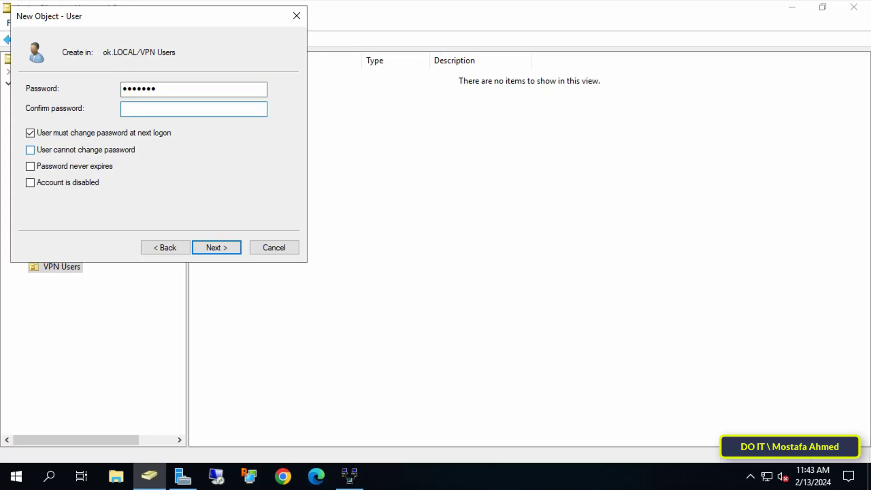
pyautogui.write('•••••••')
pyautogui.press('Tab')
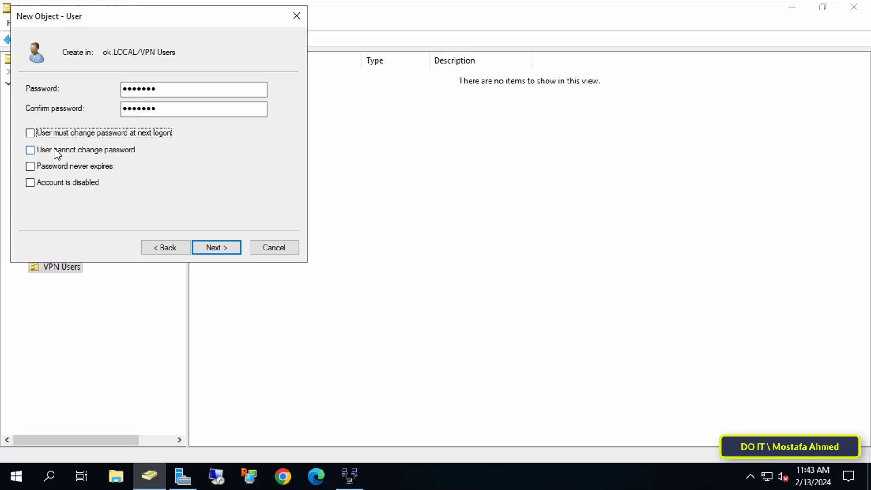
pyautogui.click(54, 150)
pyautogui.click(65, 169)
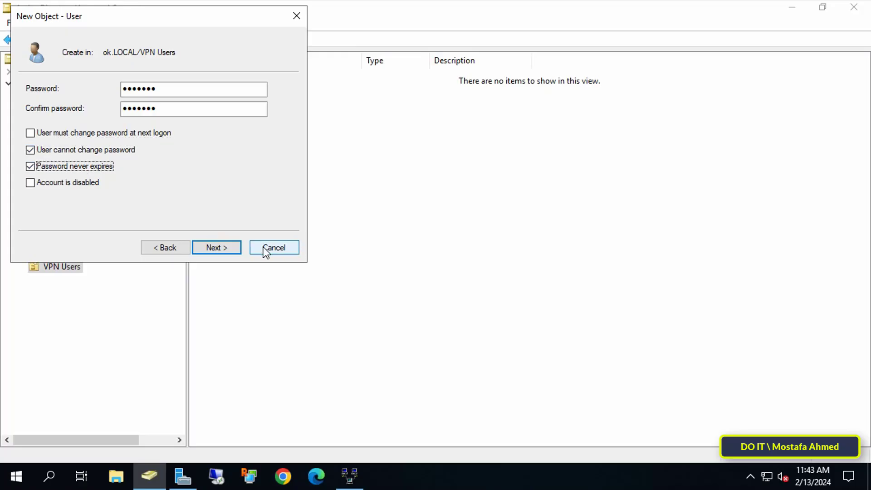
pyautogui.click(227, 248)
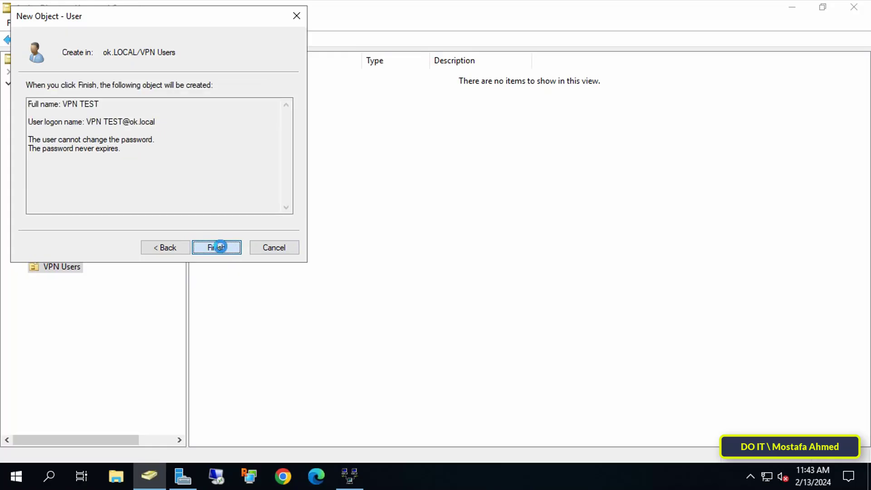
# Finish creating VPN TEST and open its Member Of properties.
pyautogui.click(221, 247)
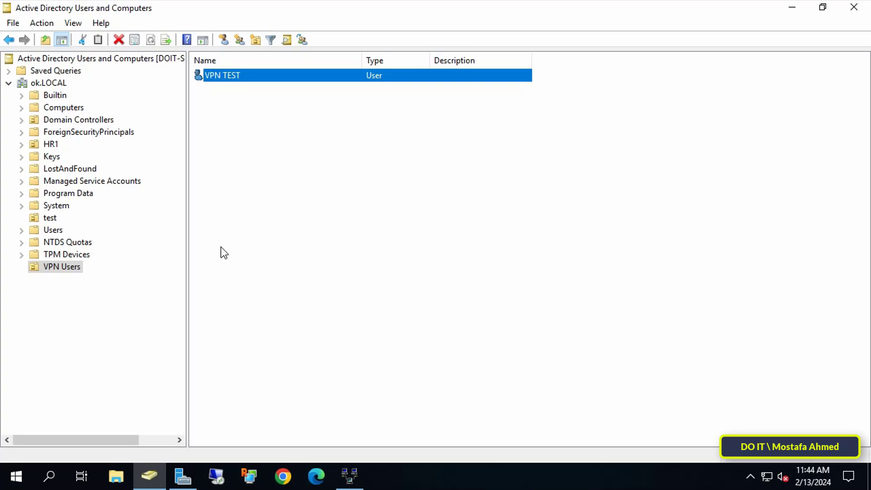
pyautogui.rightClick(252, 76)
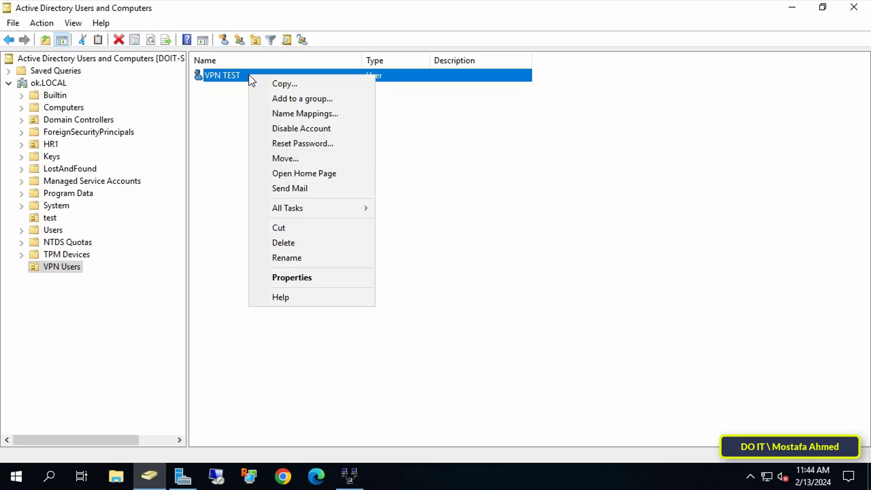
pyautogui.click(303, 277)
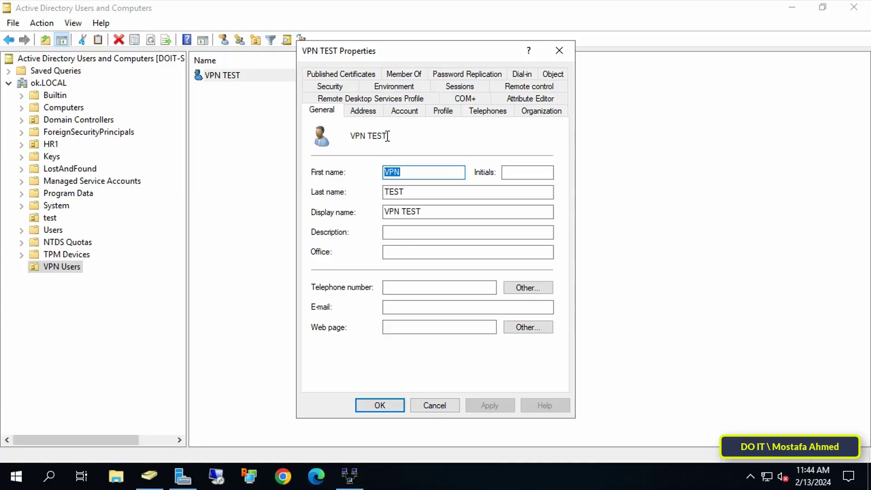
pyautogui.click(405, 74)
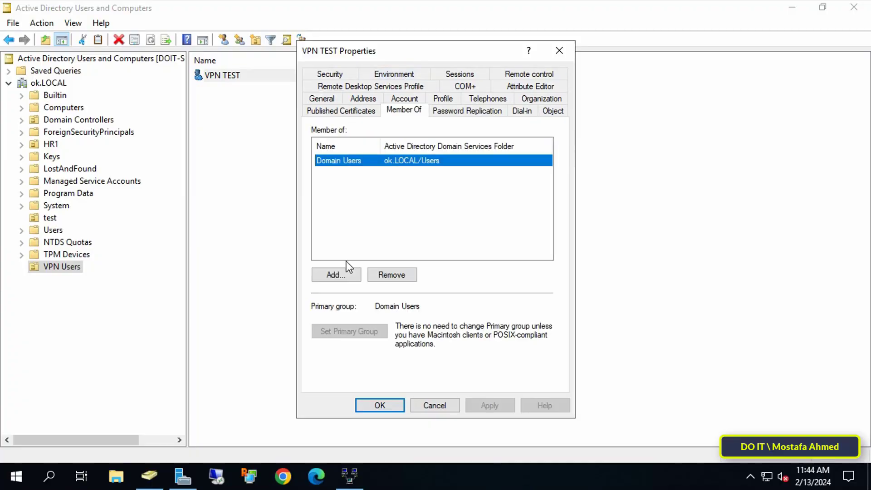
# Find and add the Remote Desktop Users group to VPN TEST, then apply.
pyautogui.click(348, 278)
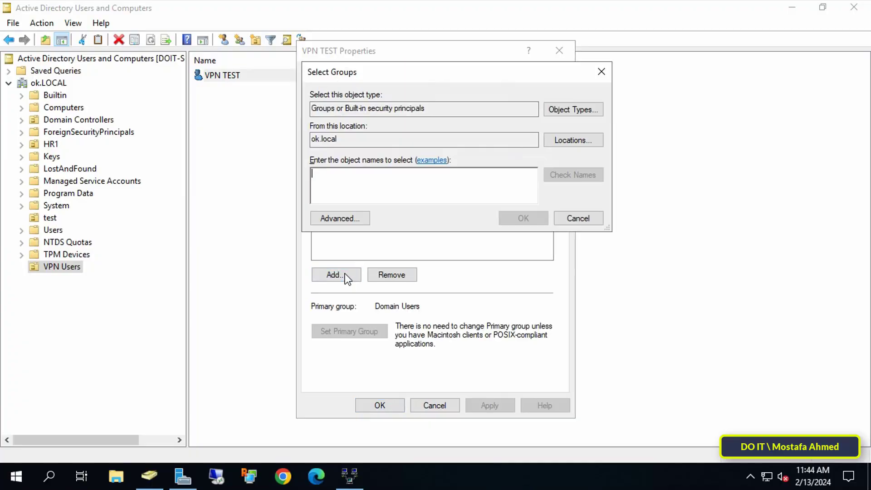
pyautogui.click(362, 219)
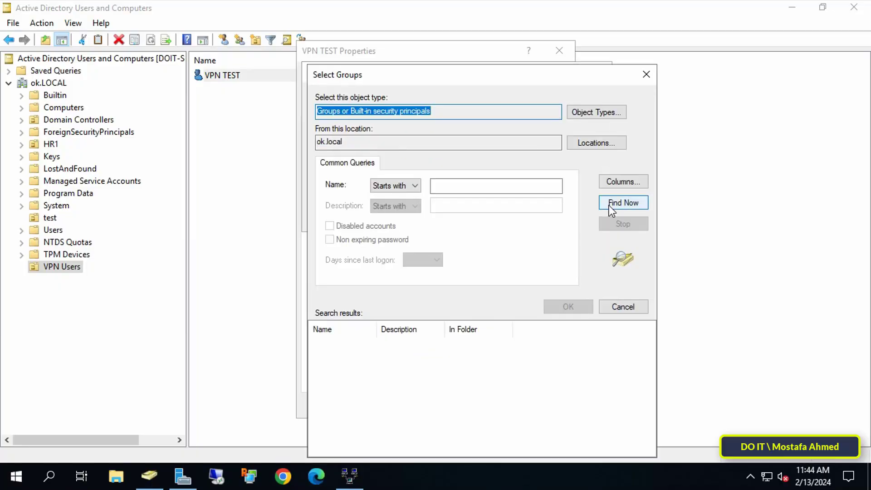
pyautogui.click(609, 204)
pyautogui.click(397, 363)
pyautogui.press('r')
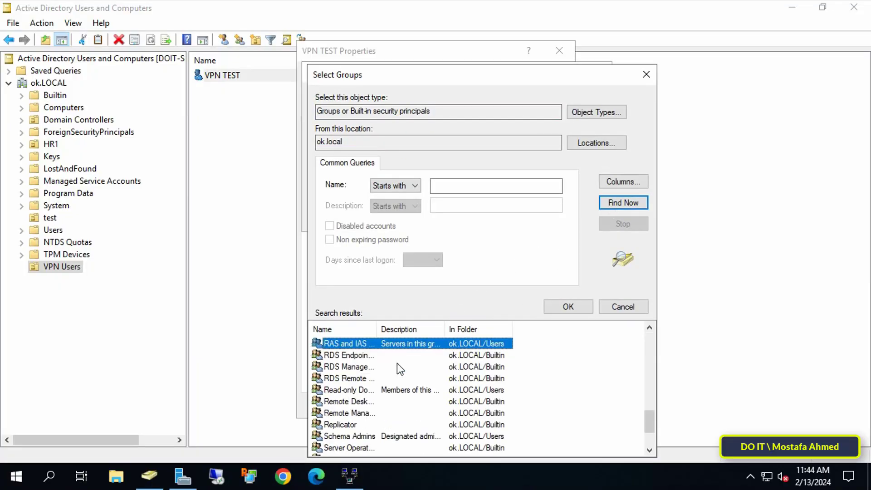
pyautogui.moveTo(377, 329); pyautogui.dragTo(435, 331)
pyautogui.click(372, 402)
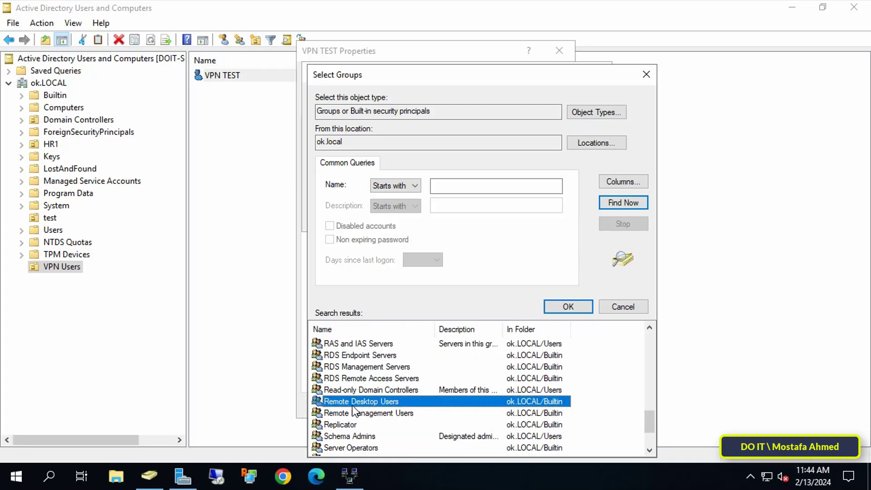
pyautogui.click(568, 306)
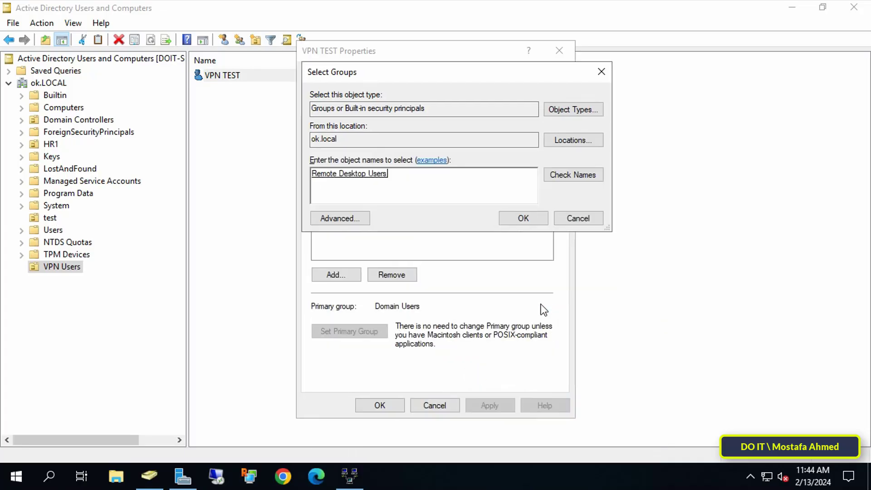
pyautogui.click(523, 219)
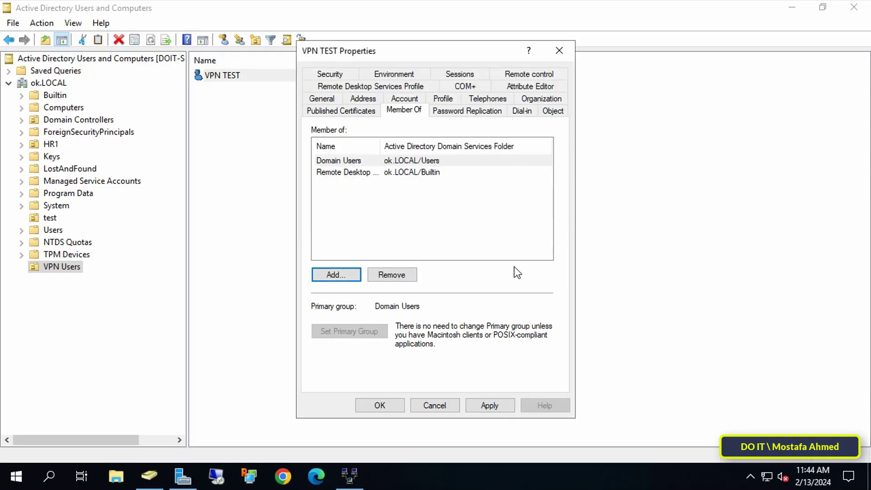
pyautogui.click(492, 404)
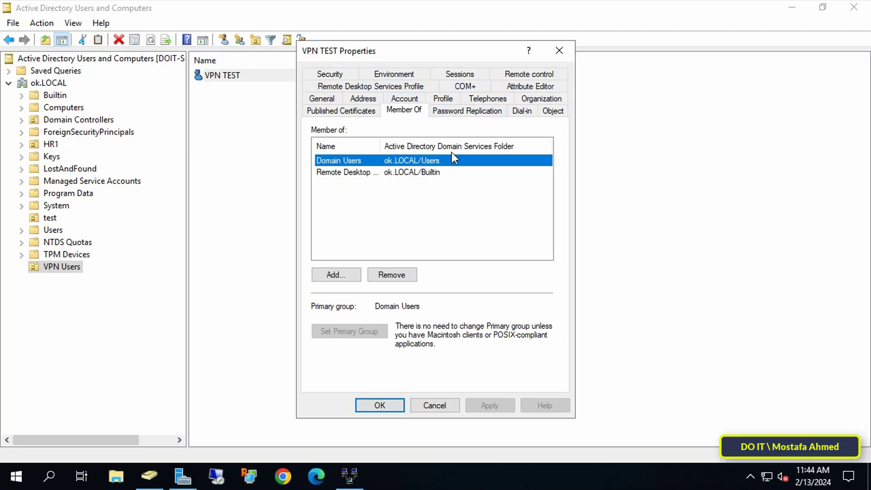
# Set VPN TEST's Dial-in network access permission to Allow access and save.
pyautogui.click(515, 116)
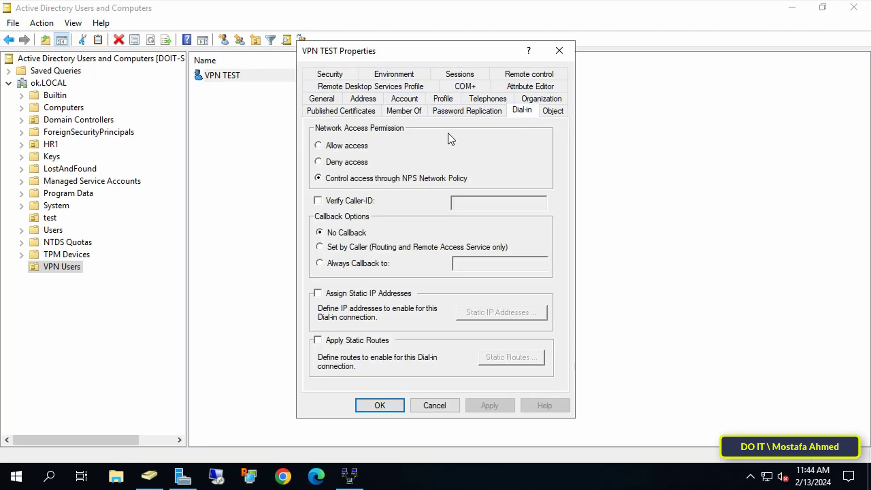
pyautogui.click(362, 146)
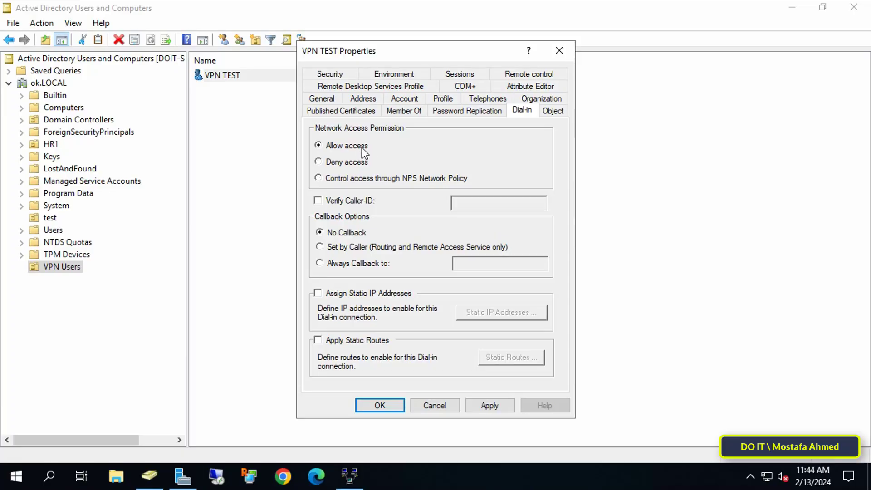
pyautogui.click(492, 405)
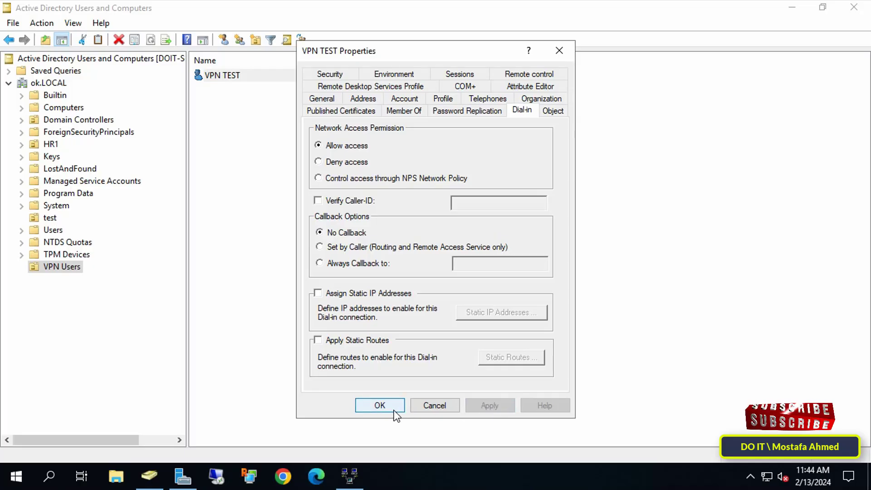
pyautogui.click(379, 405)
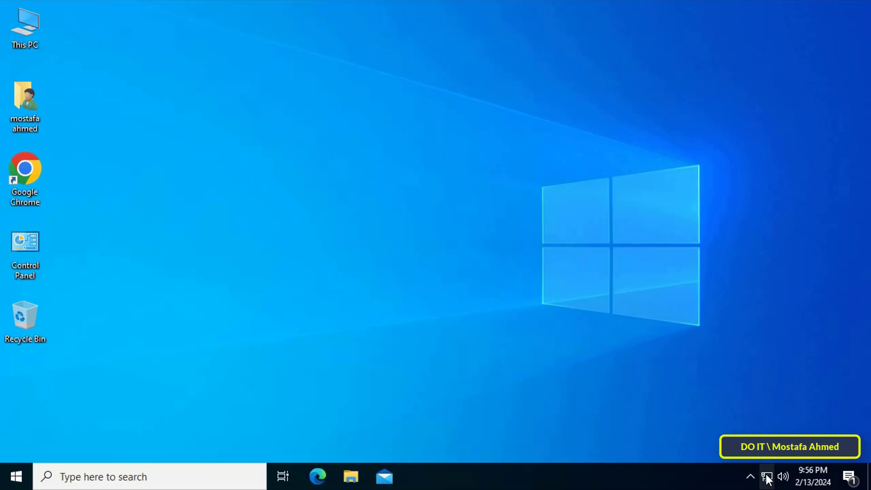
# Go to Network & Internet's VPN page and start adding a VPN connection.
pyautogui.rightClick(767, 477)
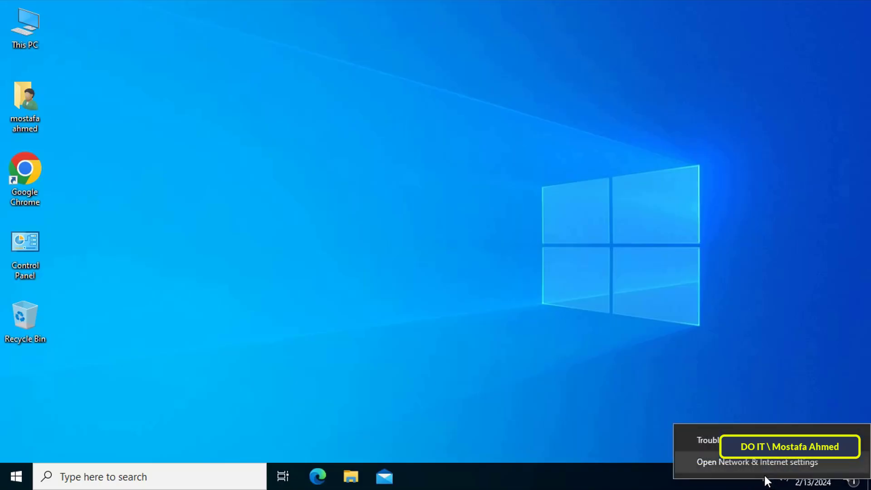
pyautogui.click(762, 463)
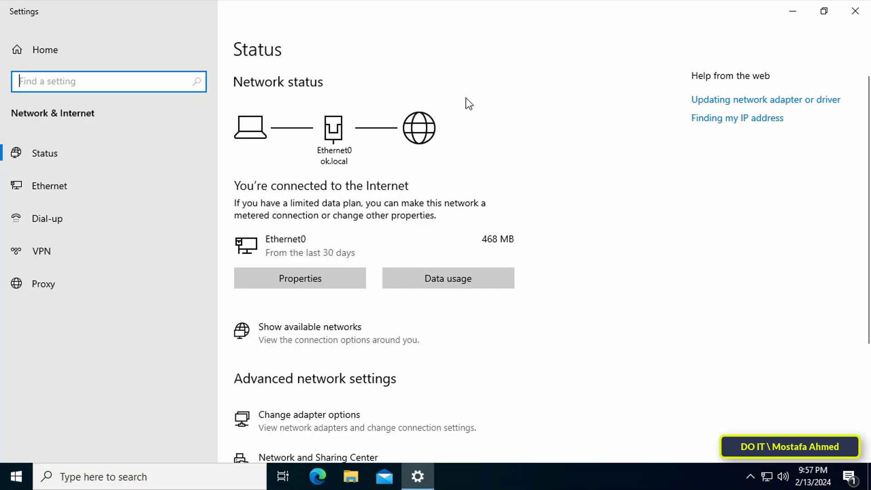
pyautogui.click(82, 248)
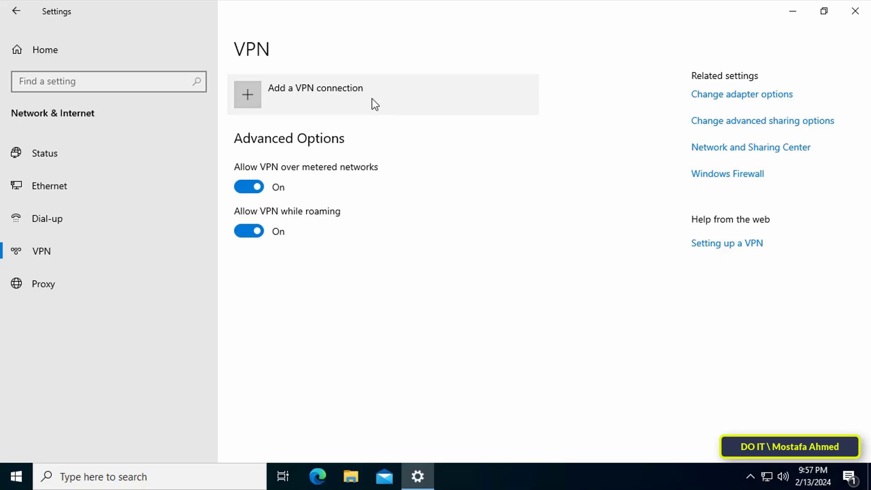
pyautogui.click(401, 99)
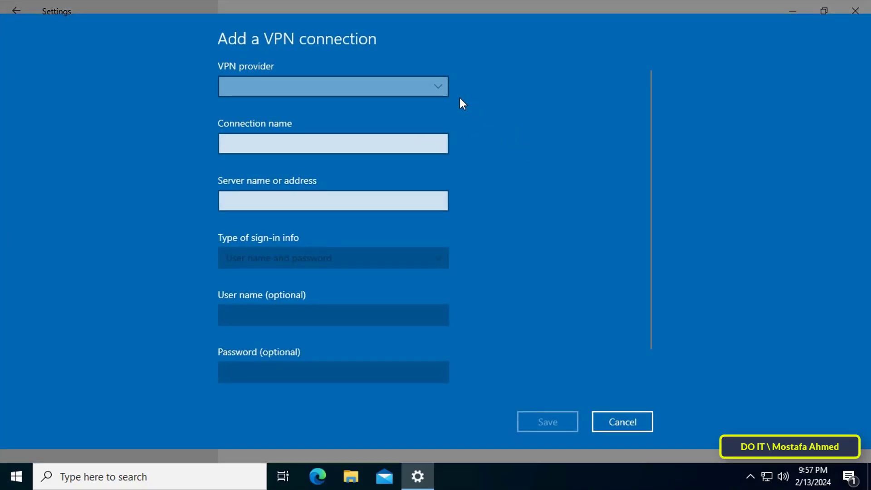
# Save VPN CONNECT: Windows (built-in) provider, server 192.168.0.150, VPN type Automatic.
pyautogui.click(442, 84)
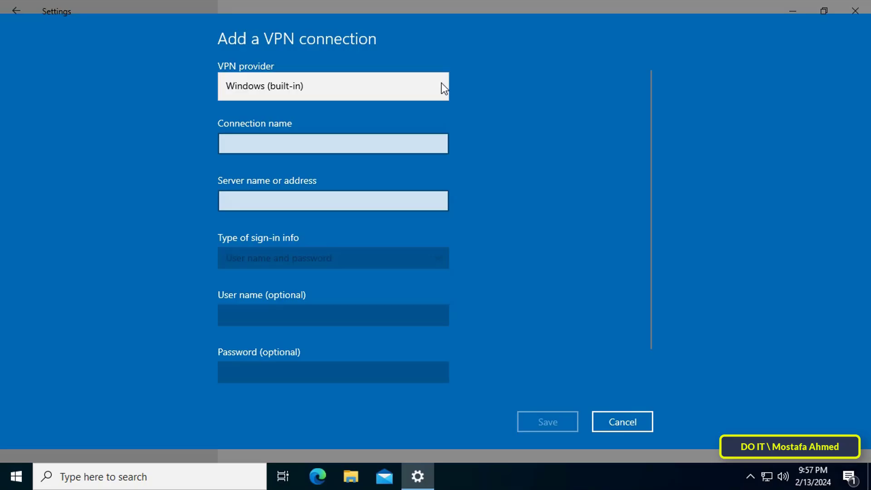
pyautogui.click(443, 88)
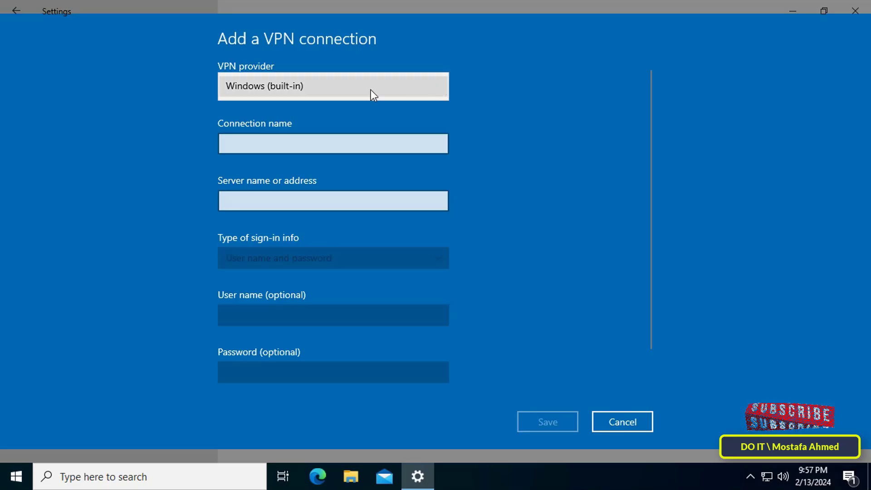
pyautogui.click(345, 89)
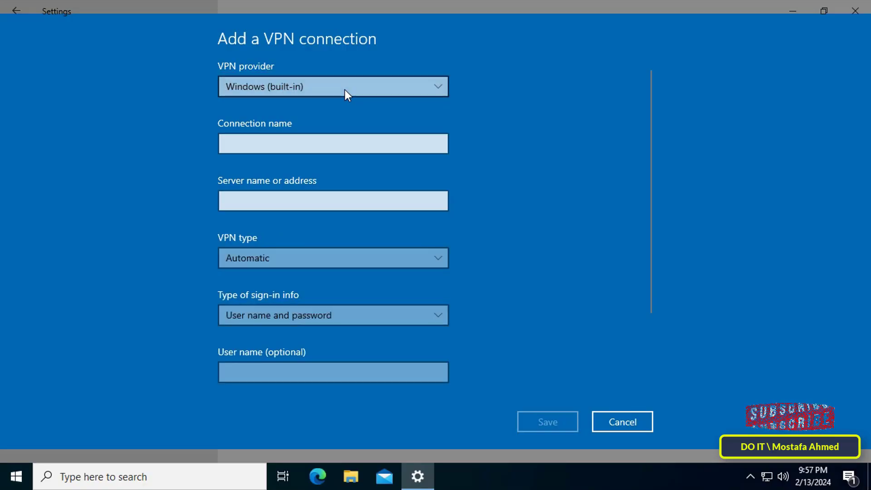
pyautogui.click(348, 146)
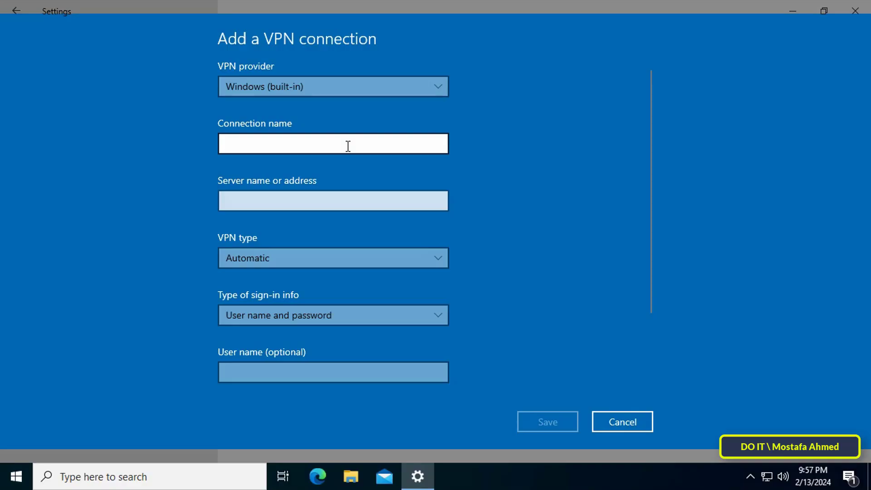
pyautogui.write('VPN ')
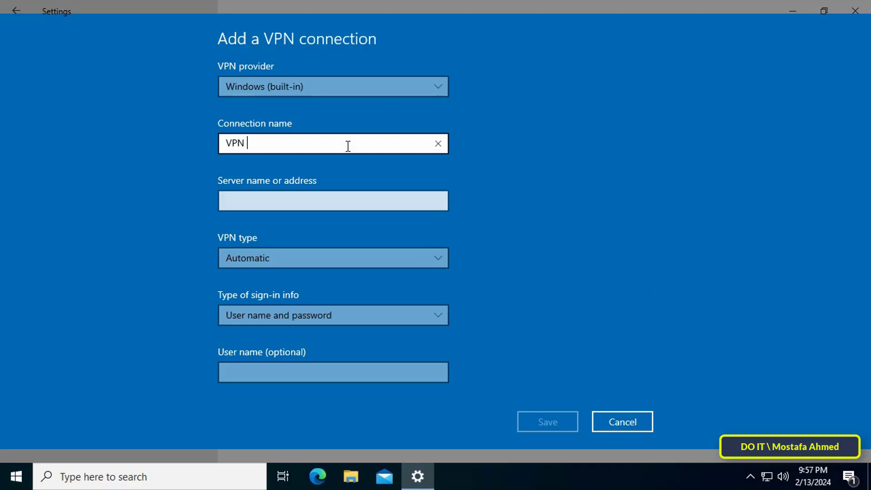
pyautogui.write('CONNECT')
pyautogui.click(355, 207)
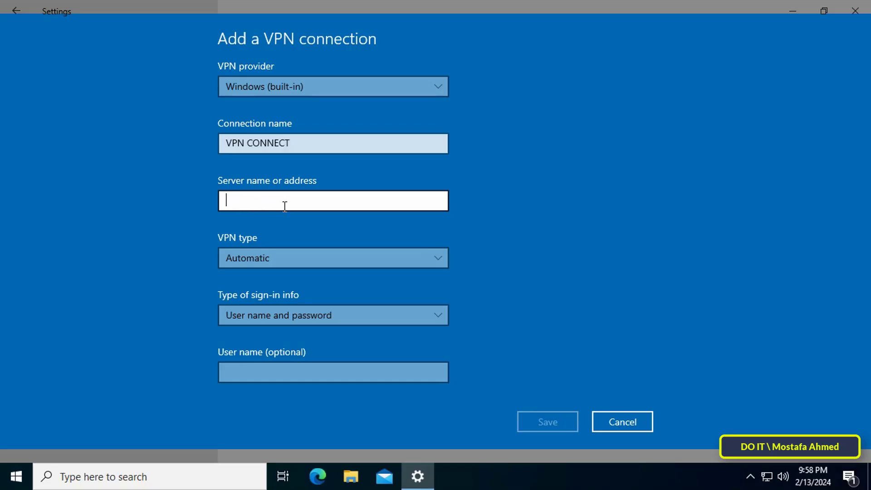
pyautogui.write('19')
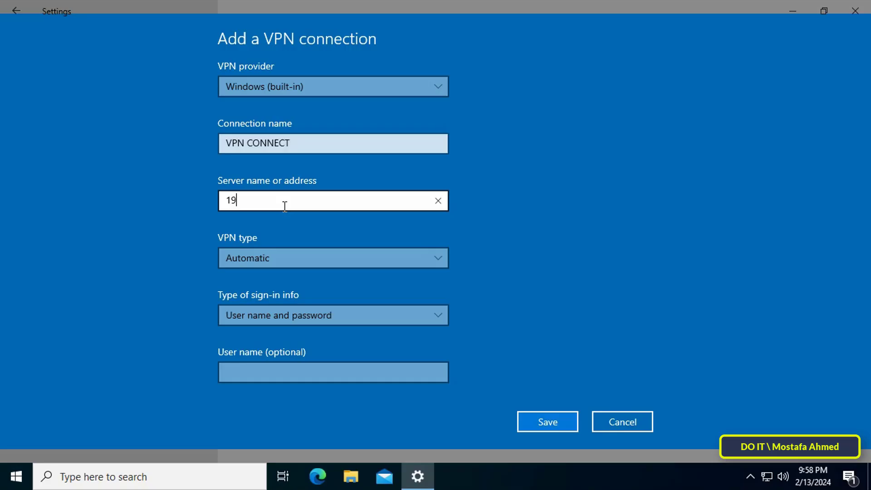
pyautogui.write('2.168.0.150')
pyautogui.click(378, 254)
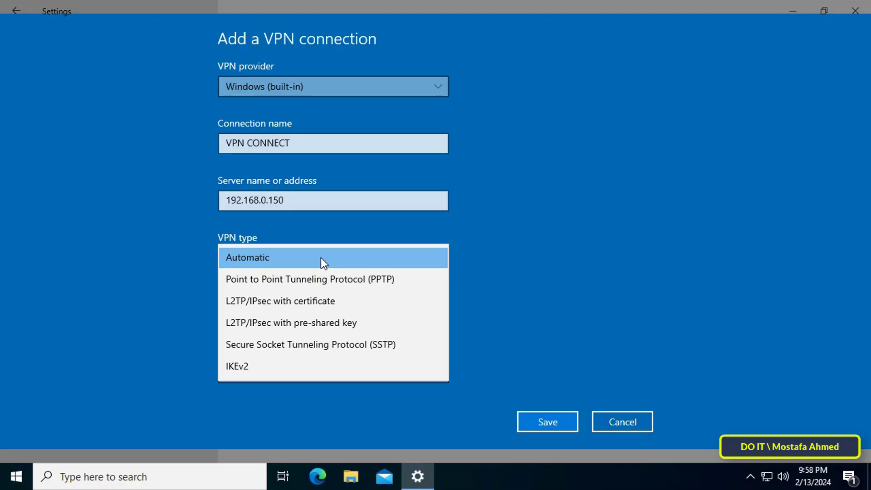
pyautogui.click(320, 258)
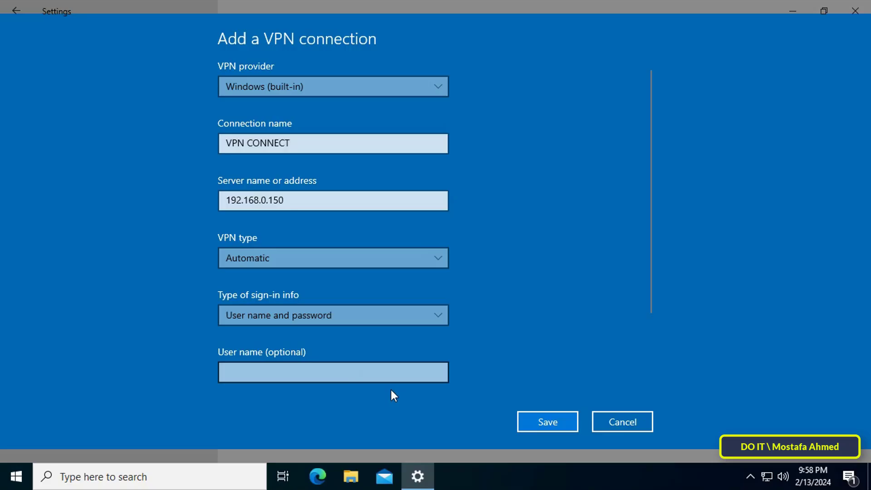
pyautogui.click(554, 426)
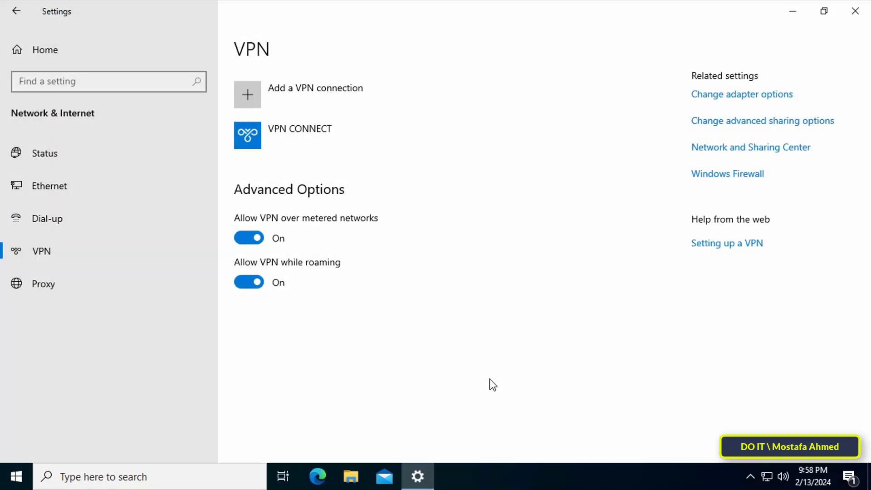
# Connect VPN CONNECT, signing in as VPN TEST with the account password.
pyautogui.click(311, 142)
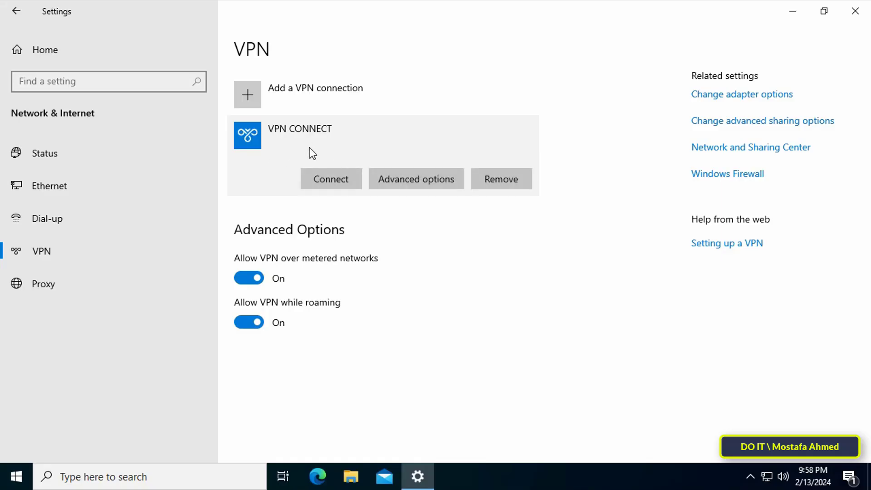
pyautogui.click(347, 184)
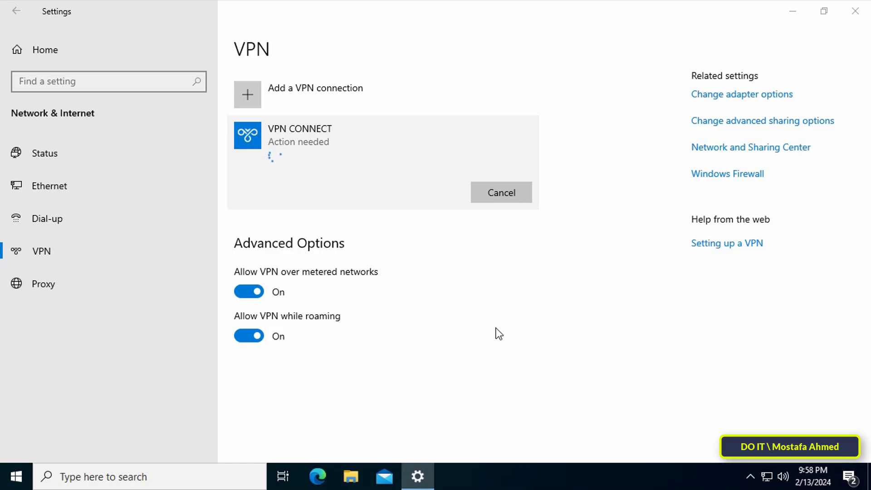
pyautogui.write('VPN')
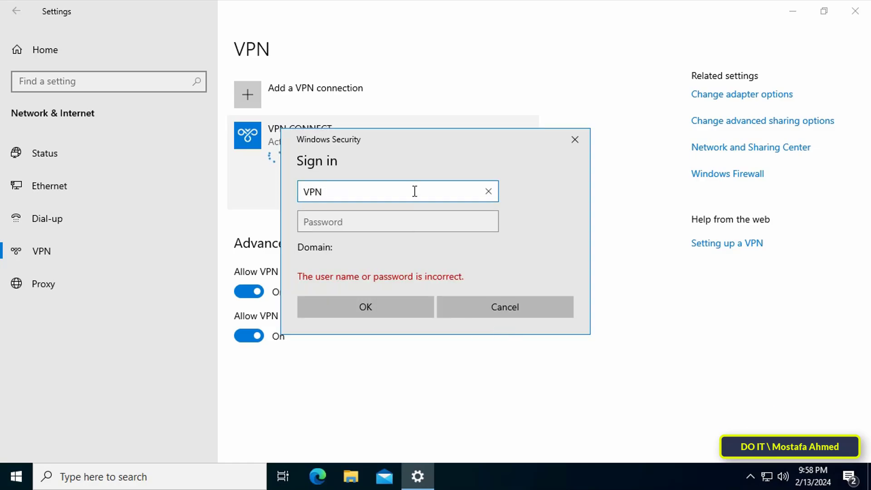
pyautogui.write(' TEST')
pyautogui.press('Tab')
pyautogui.write('test')
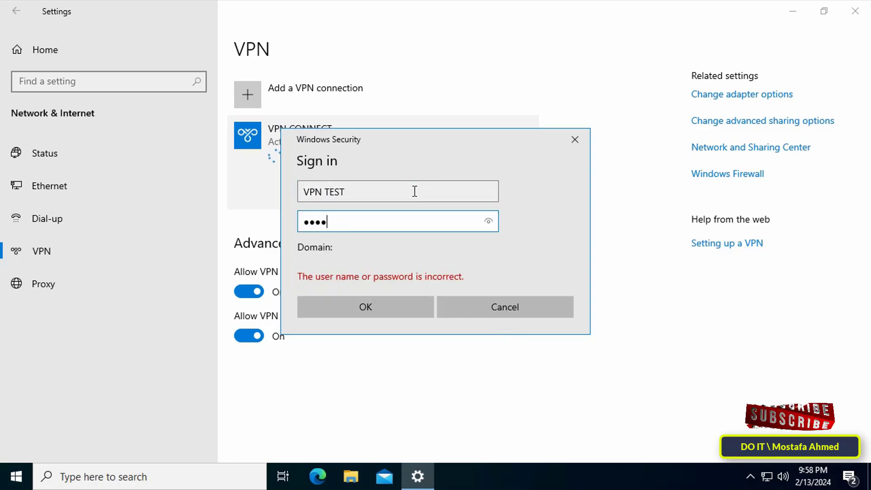
pyautogui.write('1234')
pyautogui.click(399, 301)
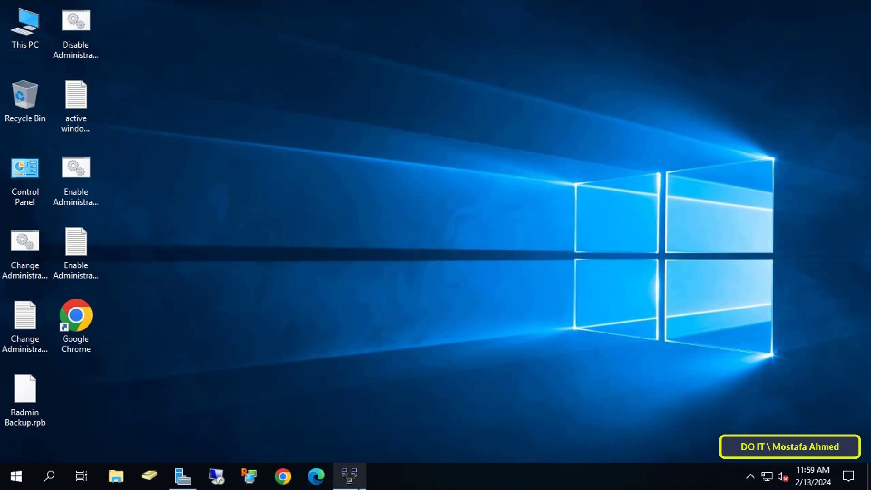
# Refresh DOIT-SERVER, list Remote Access Clients, and widen User Name to show OK\VPN TEST.
pyautogui.click(350, 475)
pyautogui.click(64, 84)
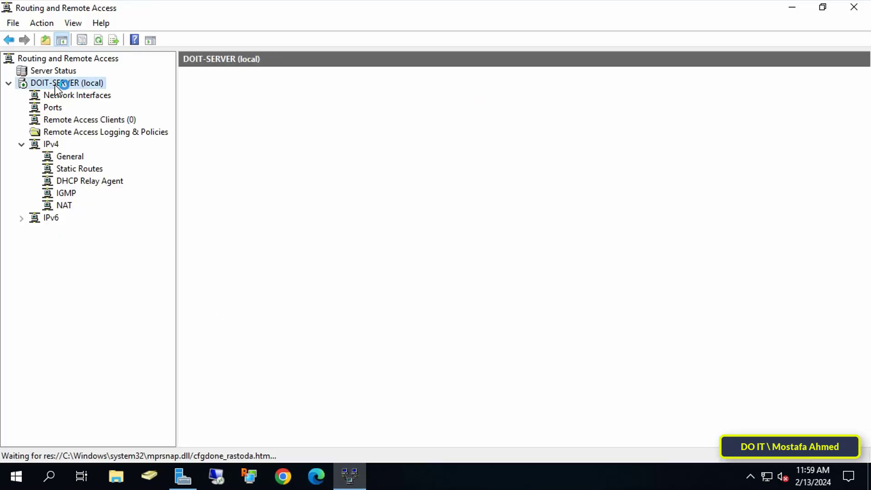
pyautogui.rightClick(59, 85)
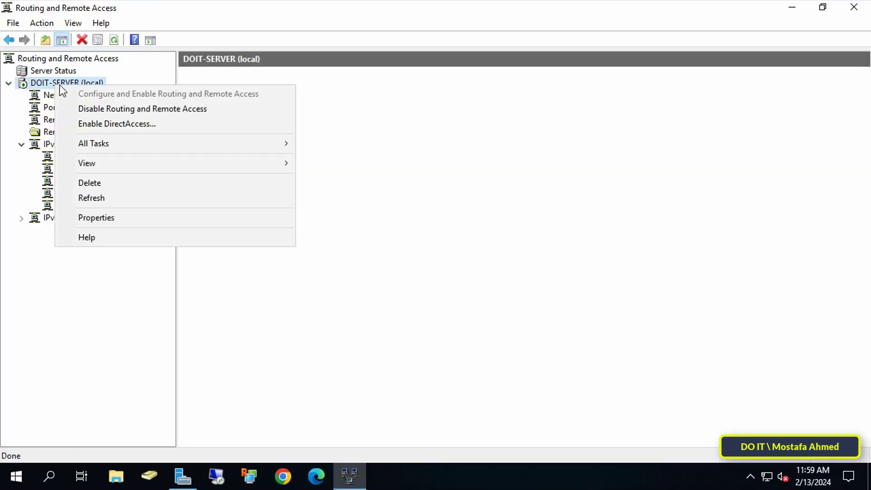
pyautogui.click(130, 194)
pyautogui.click(131, 120)
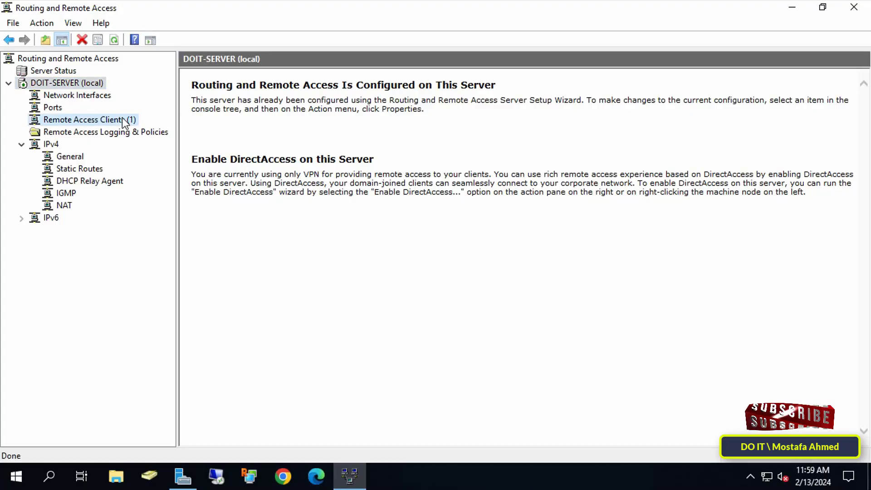
pyautogui.click(233, 92)
pyautogui.moveTo(251, 77); pyautogui.dragTo(351, 75)
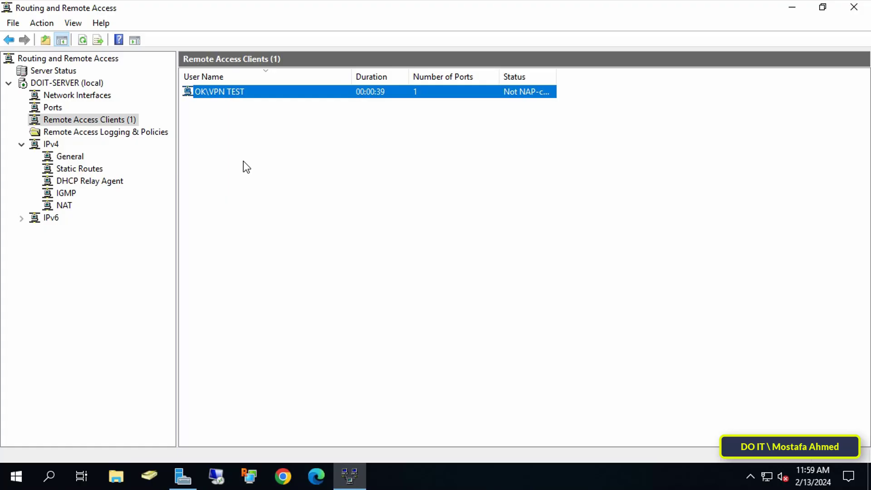